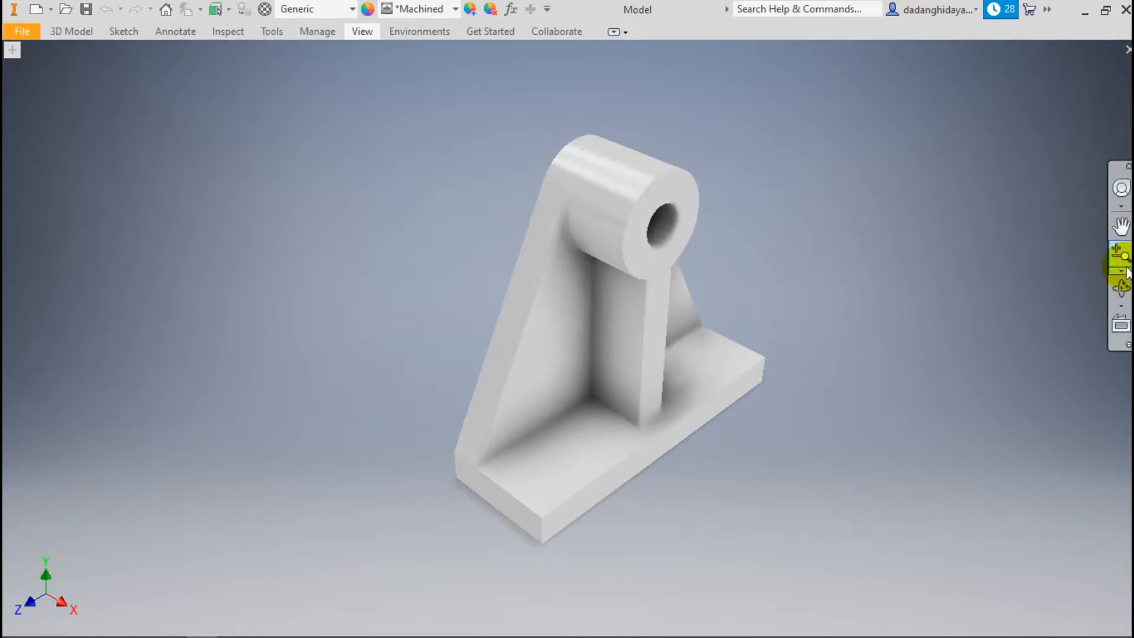
Examine the finished bracket's cylinder, rib, back plate and base from several angles and from the home view.
click(1120, 288)
drag(615, 281, 734, 431)
right_click(732, 335)
key(Escape)
mouse_move(1032, 138)
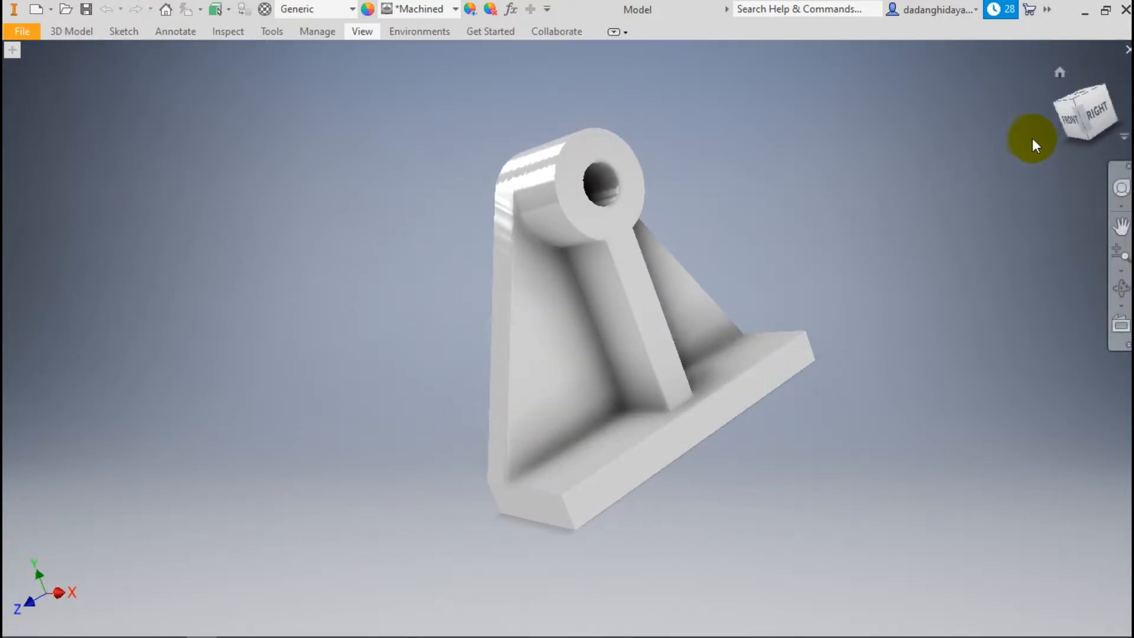
click(1061, 72)
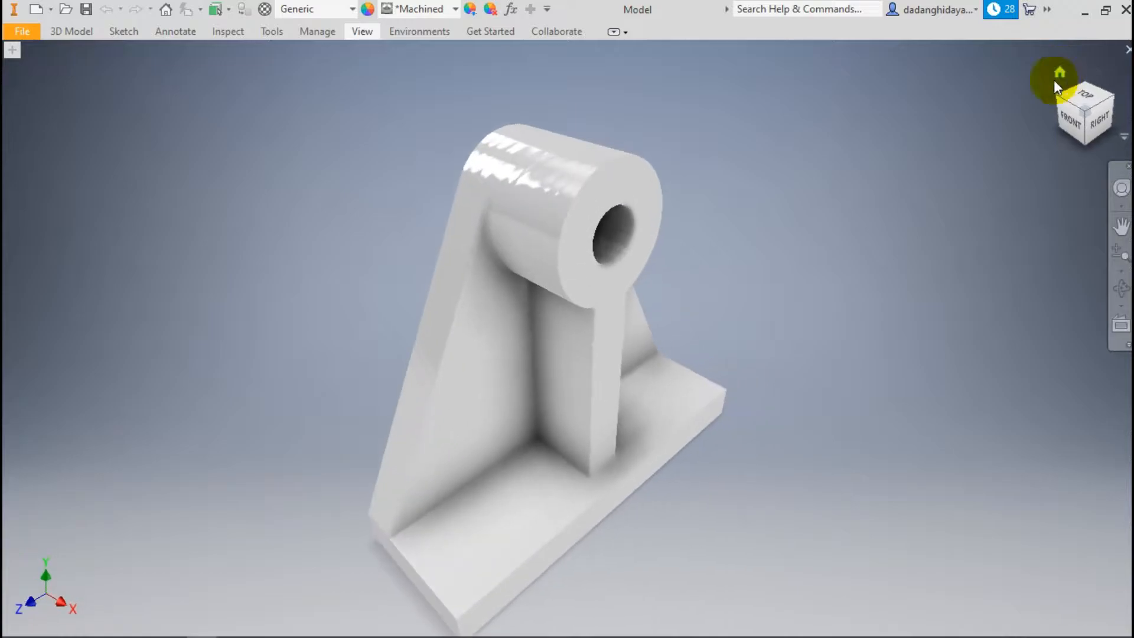
scroll(991, 144, down, 3)
scroll(976, 158, up, 4)
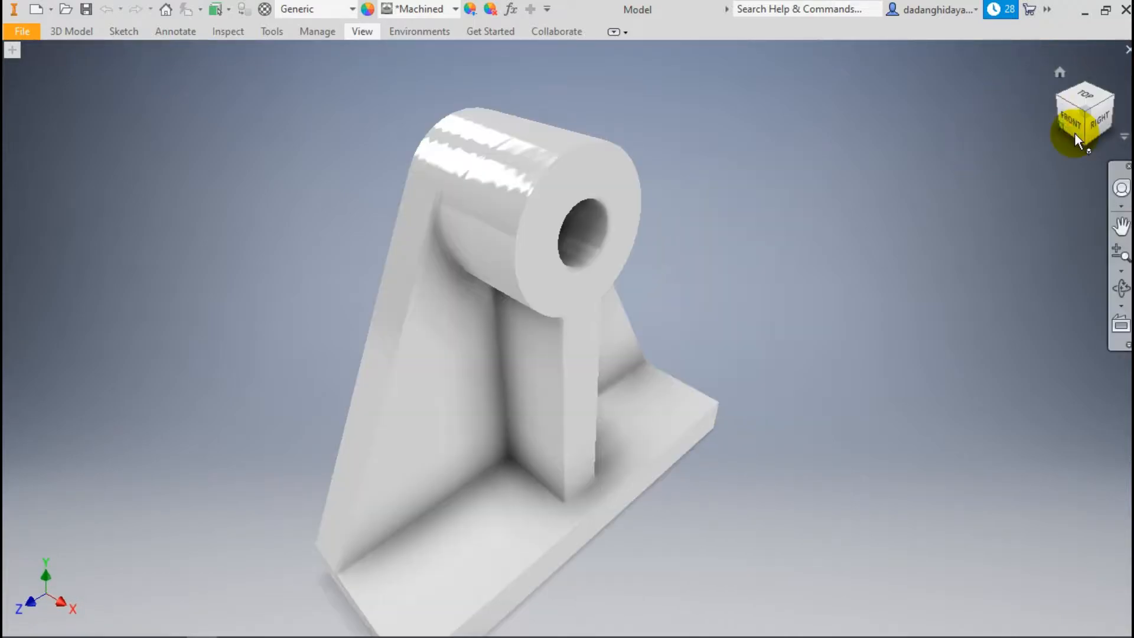
click(1085, 113)
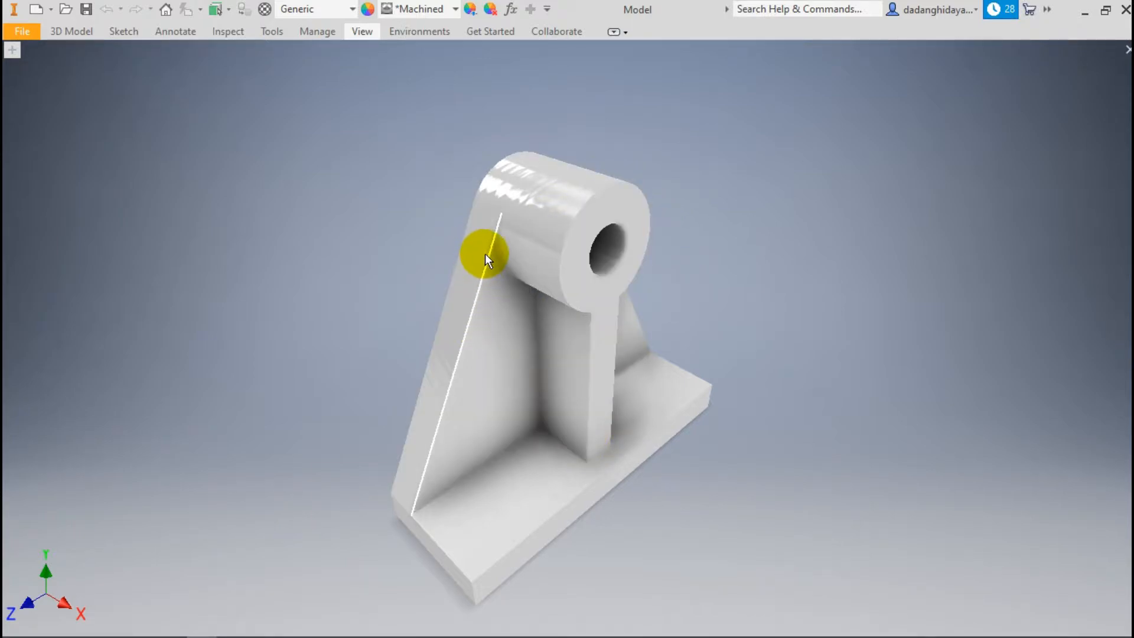
click(482, 239)
scroll(482, 238, down, 3)
click(775, 286)
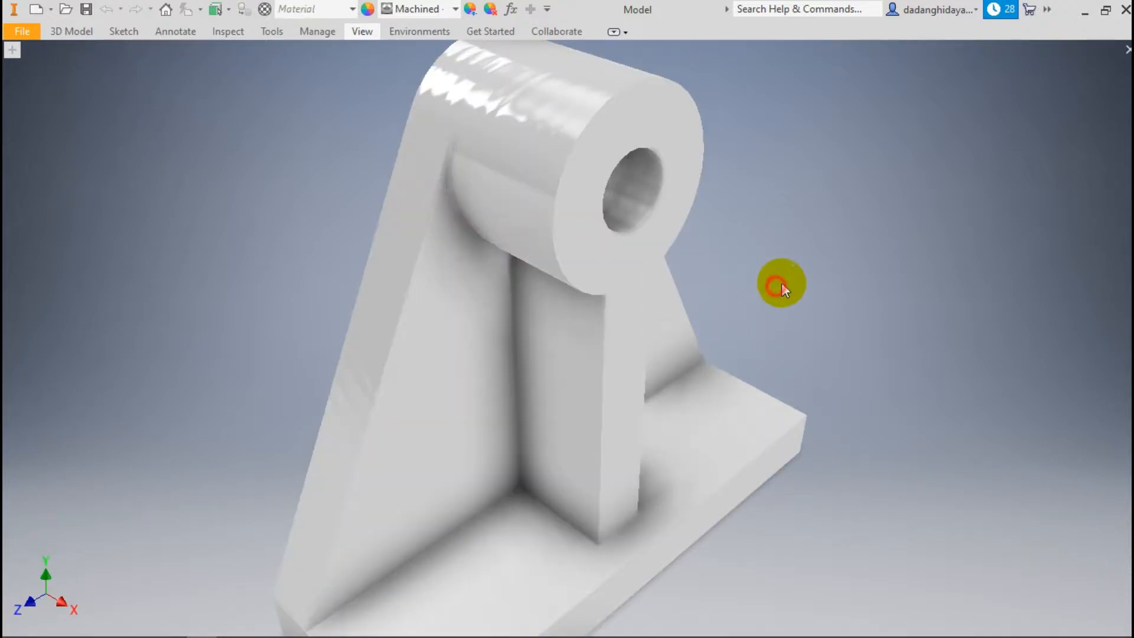
scroll(885, 223, up, 3)
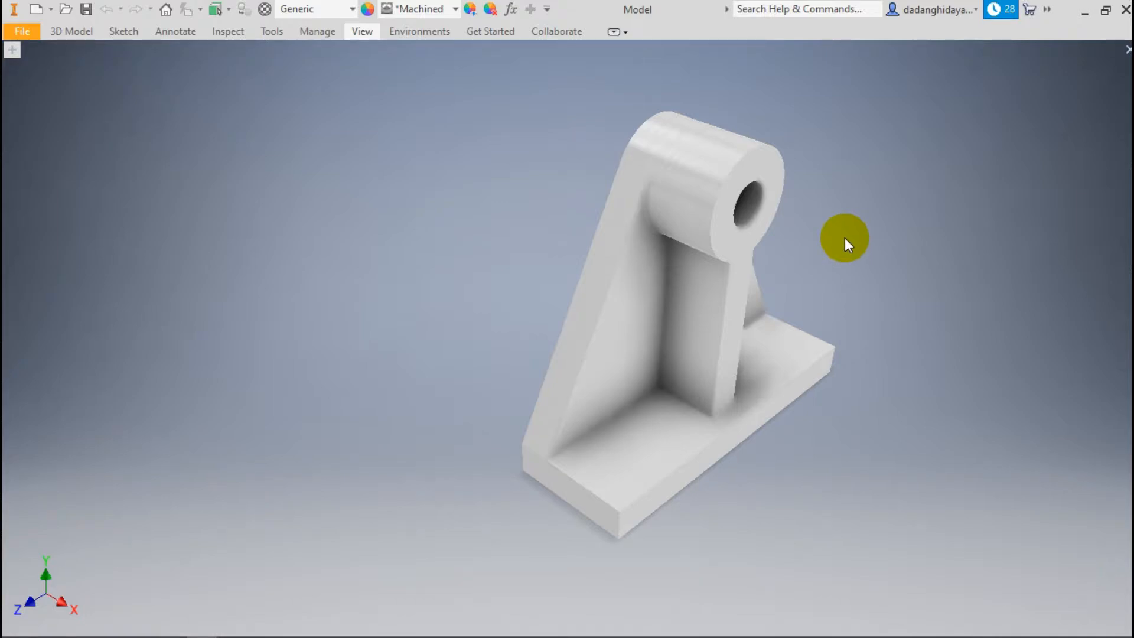
click(74, 33)
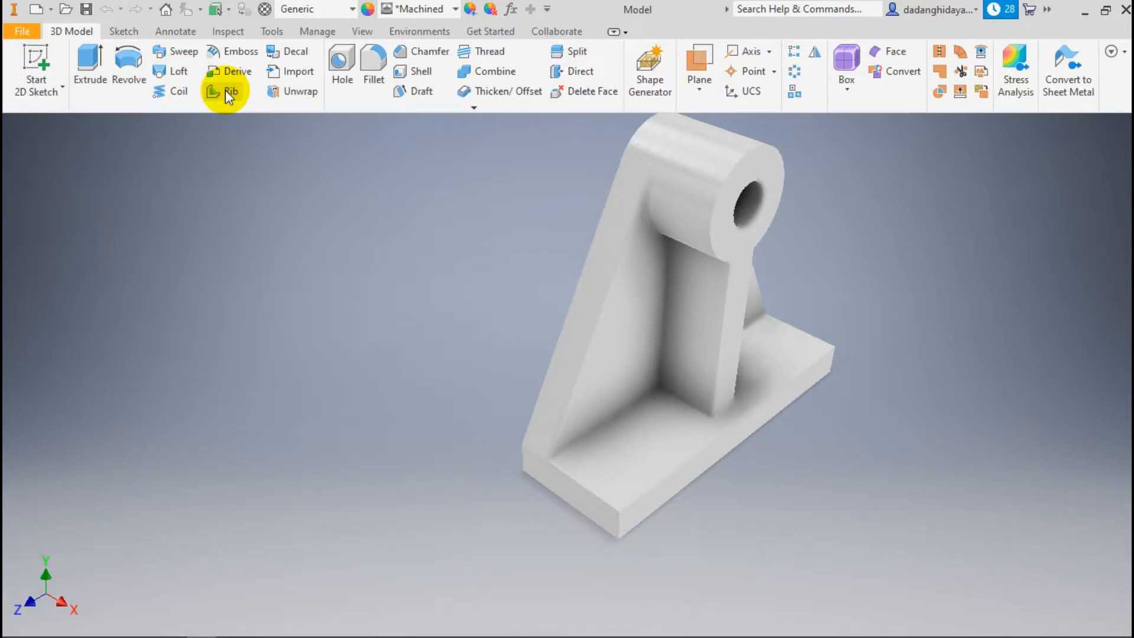
click(416, 172)
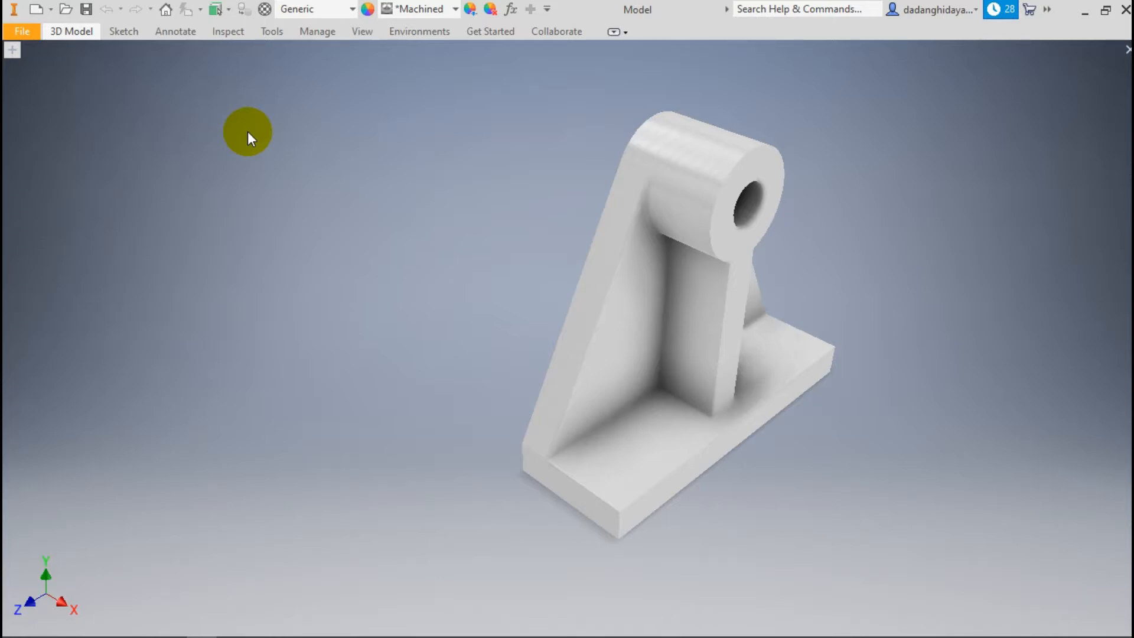
Turn off Clean Screen mode to bring back the model browser and document tabs.
click(370, 33)
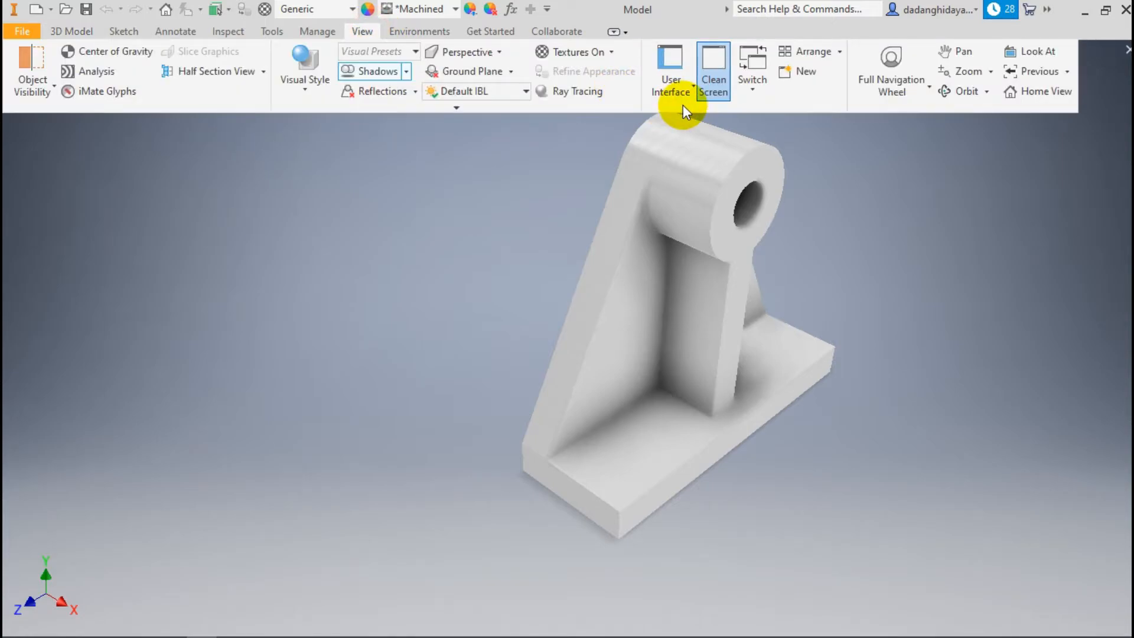
click(718, 83)
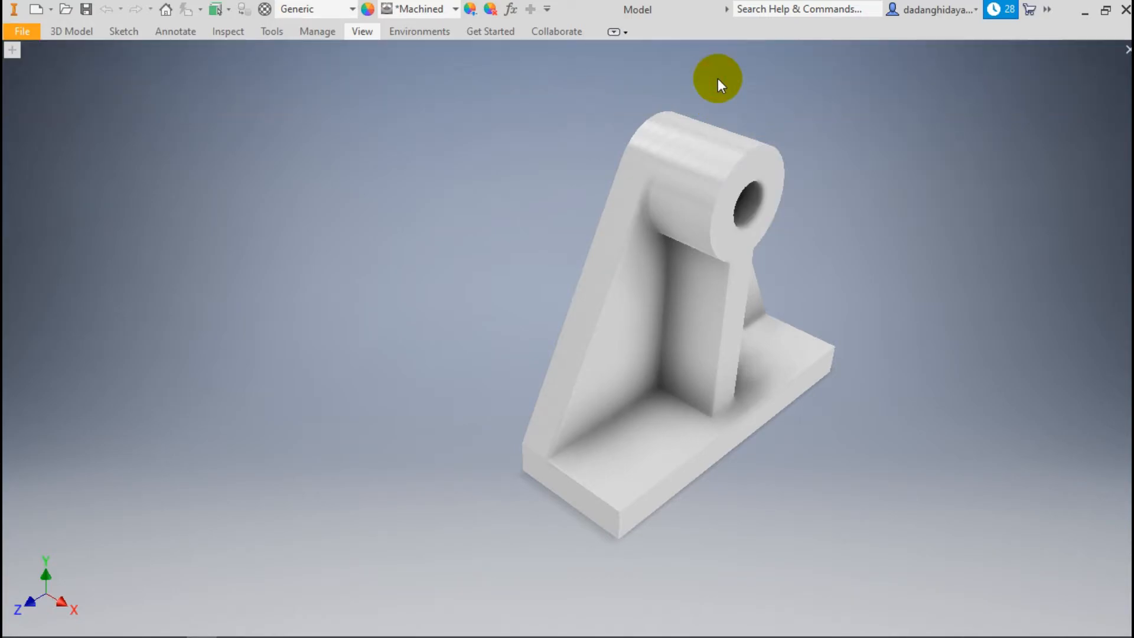
key(ctrl+0)
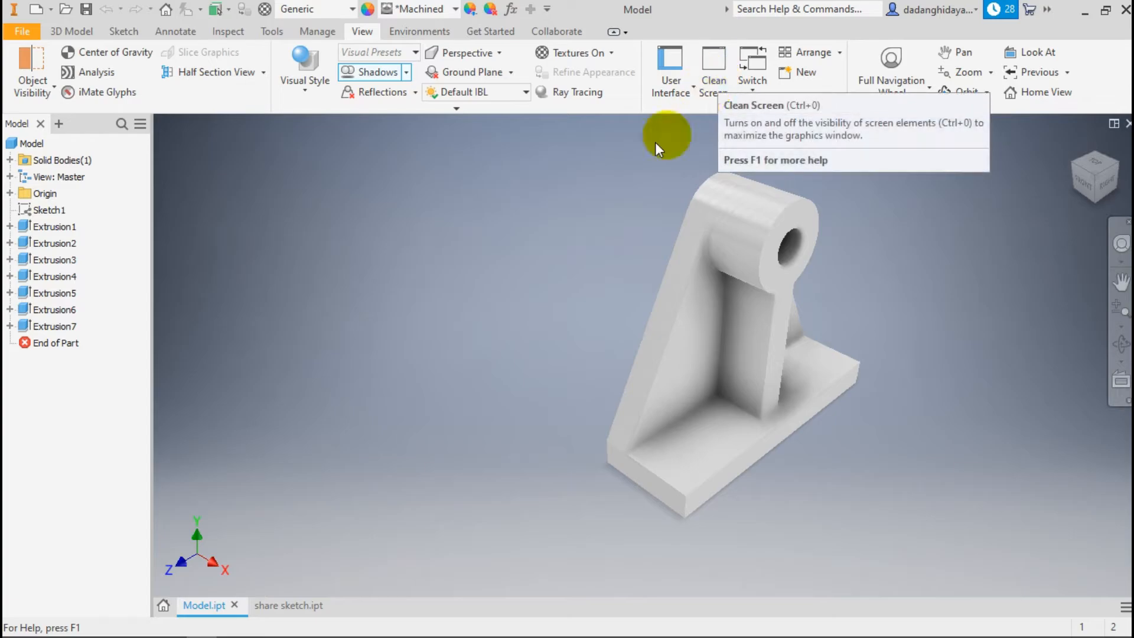
Switch to share sketch.ipt and extrude the ring between the 15 mm and 9 mm circles by 10 mm.
click(286, 609)
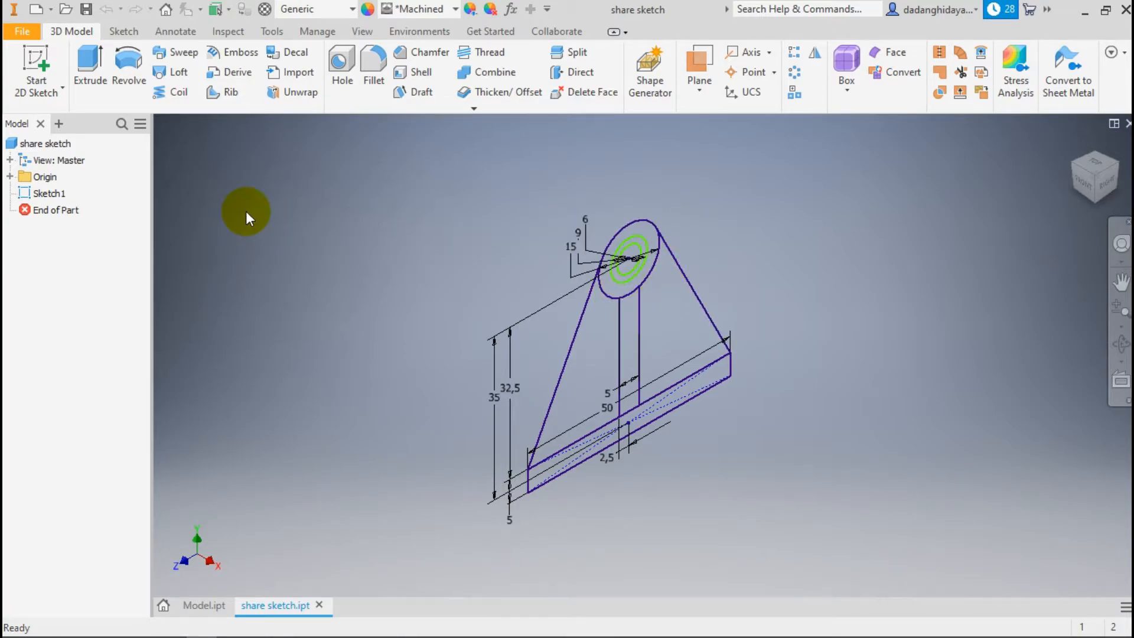
click(90, 80)
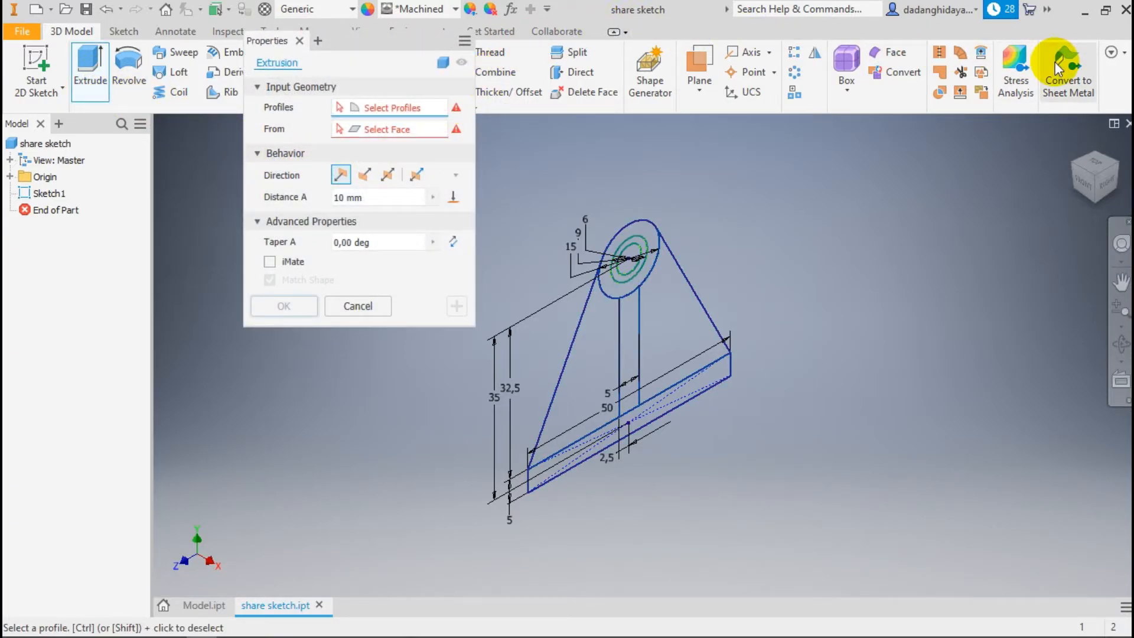
click(646, 229)
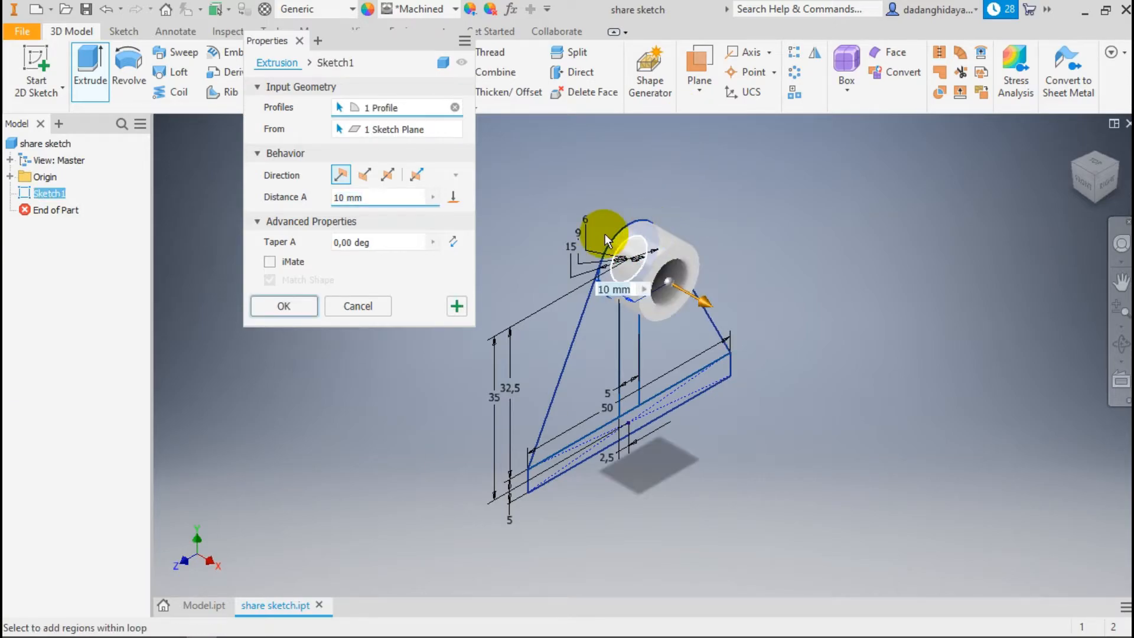
click(284, 306)
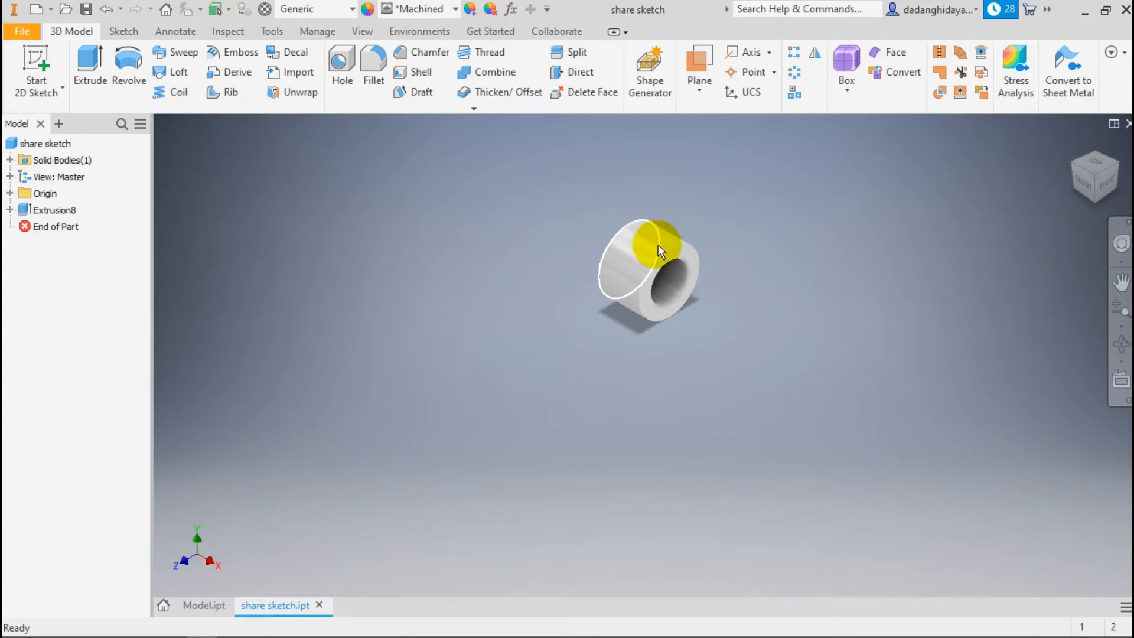
Compare the extruded ring with the finished bracket in Model.ipt, and return to share sketch.ipt.
mouse_move(657, 243)
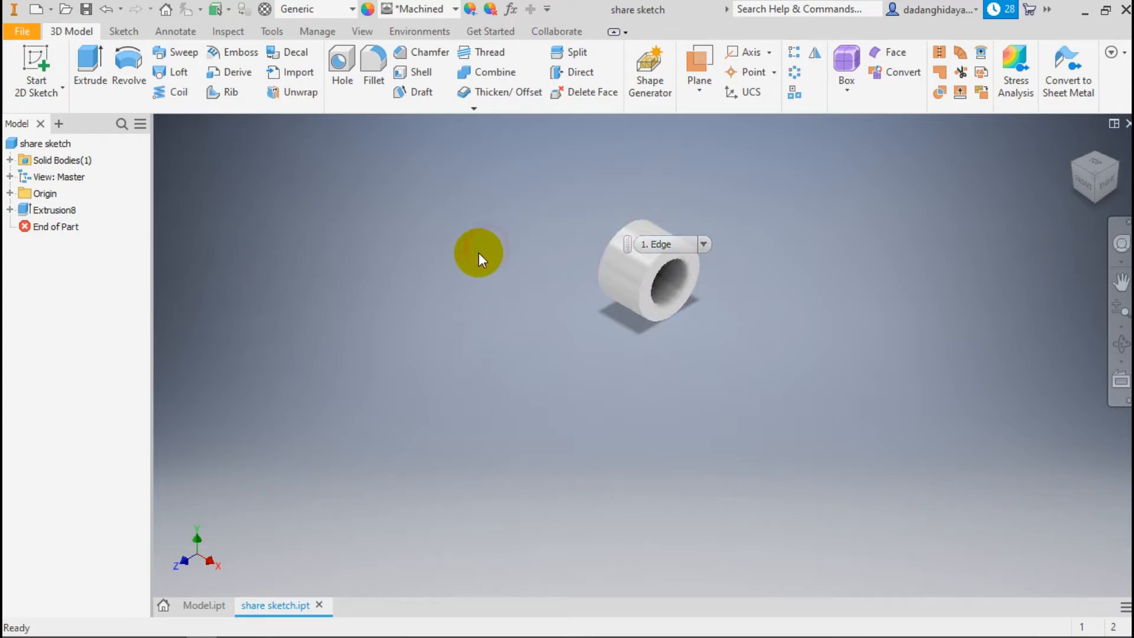
click(190, 602)
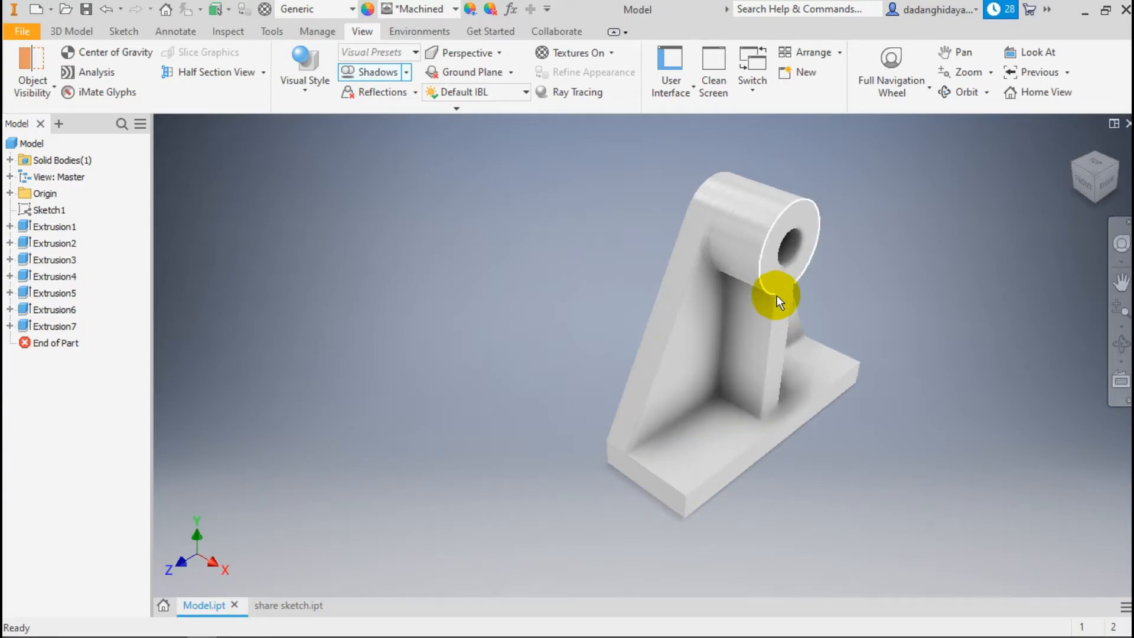
click(291, 603)
click(304, 308)
click(47, 50)
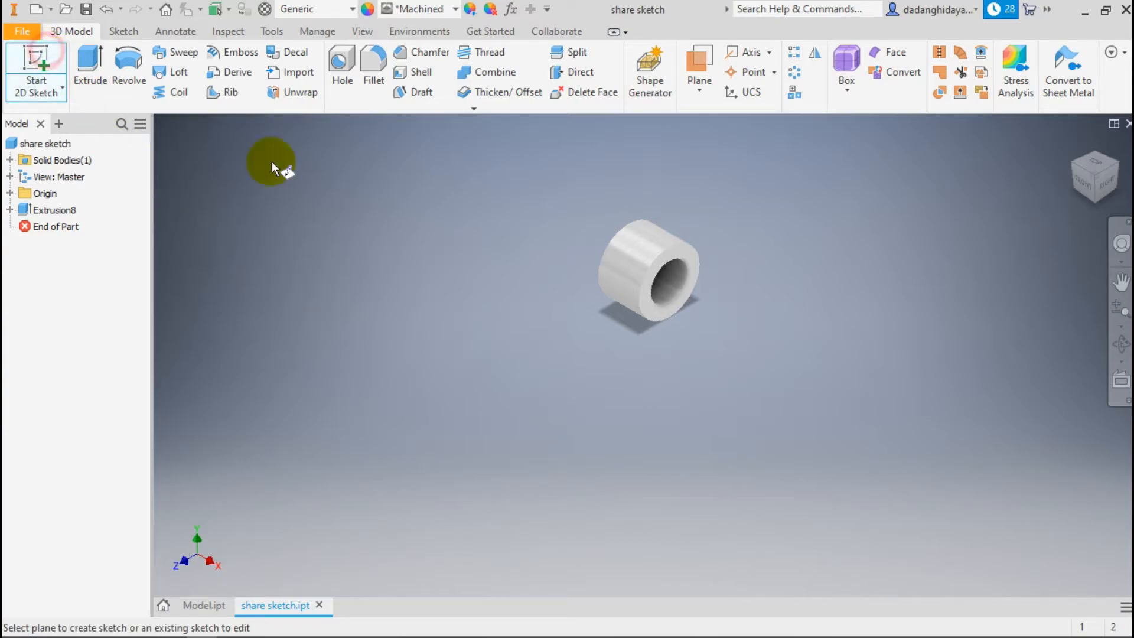
click(1068, 164)
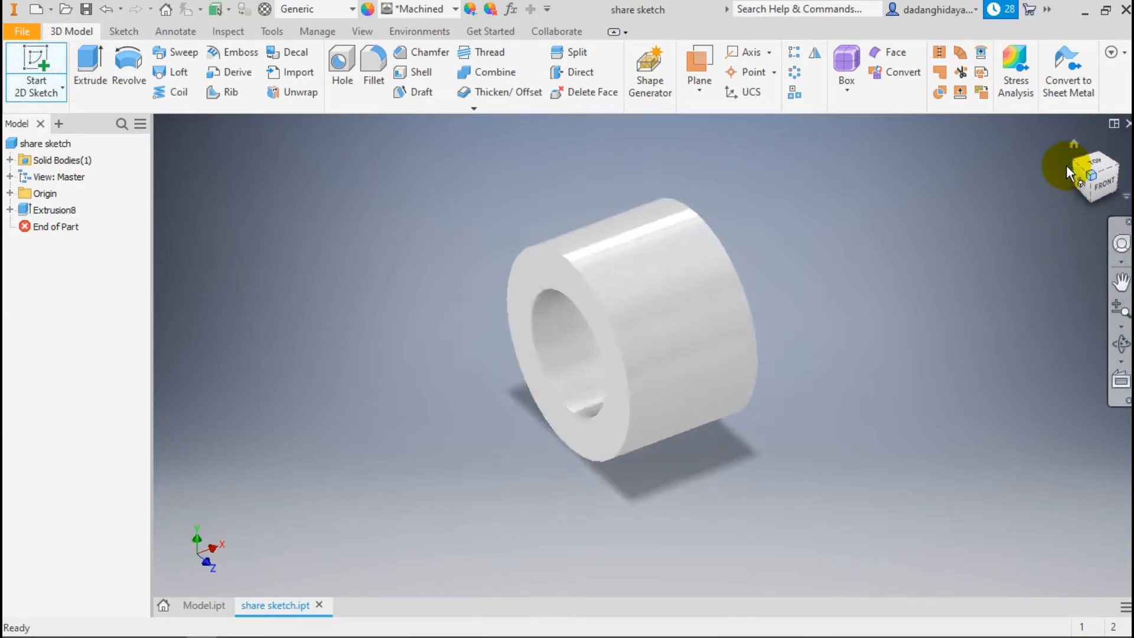
key(s)
click(577, 303)
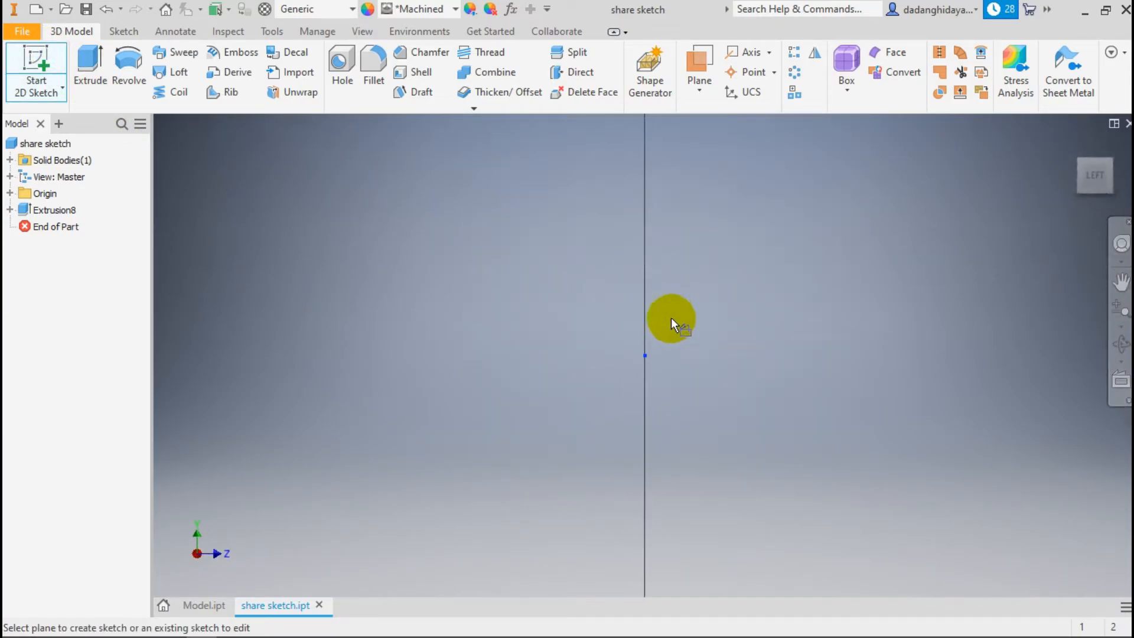
click(654, 360)
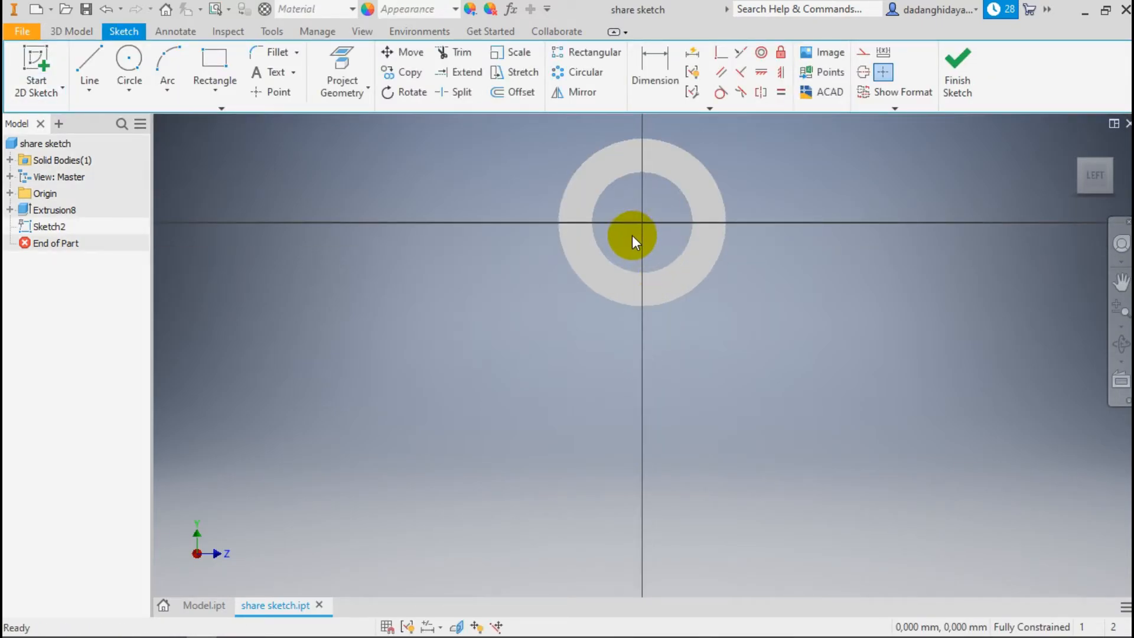
click(980, 97)
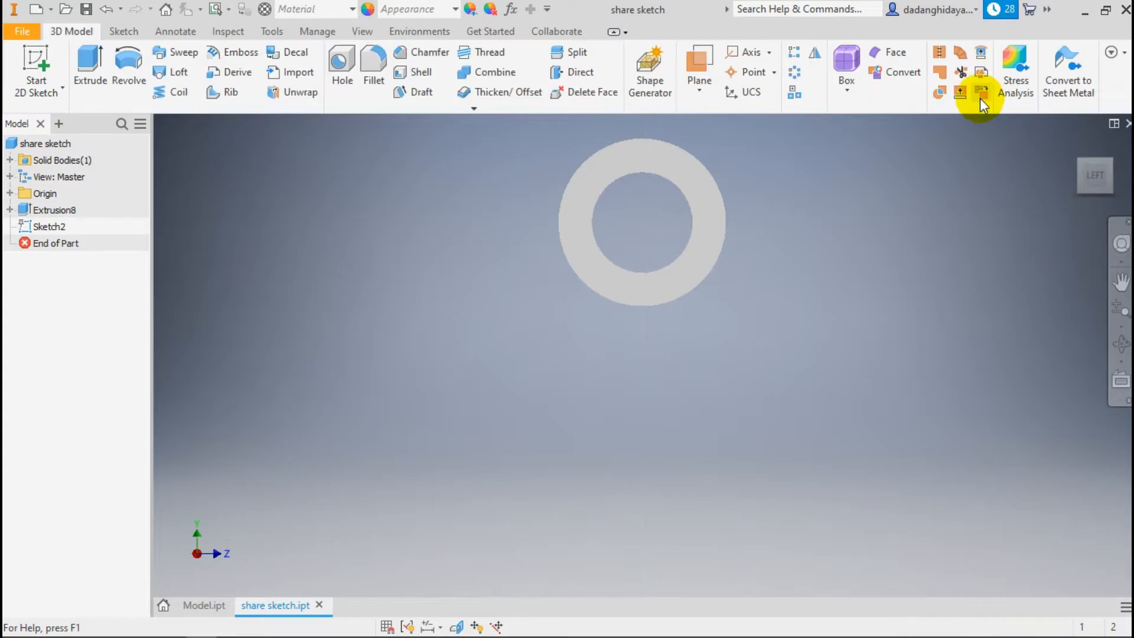
click(1074, 144)
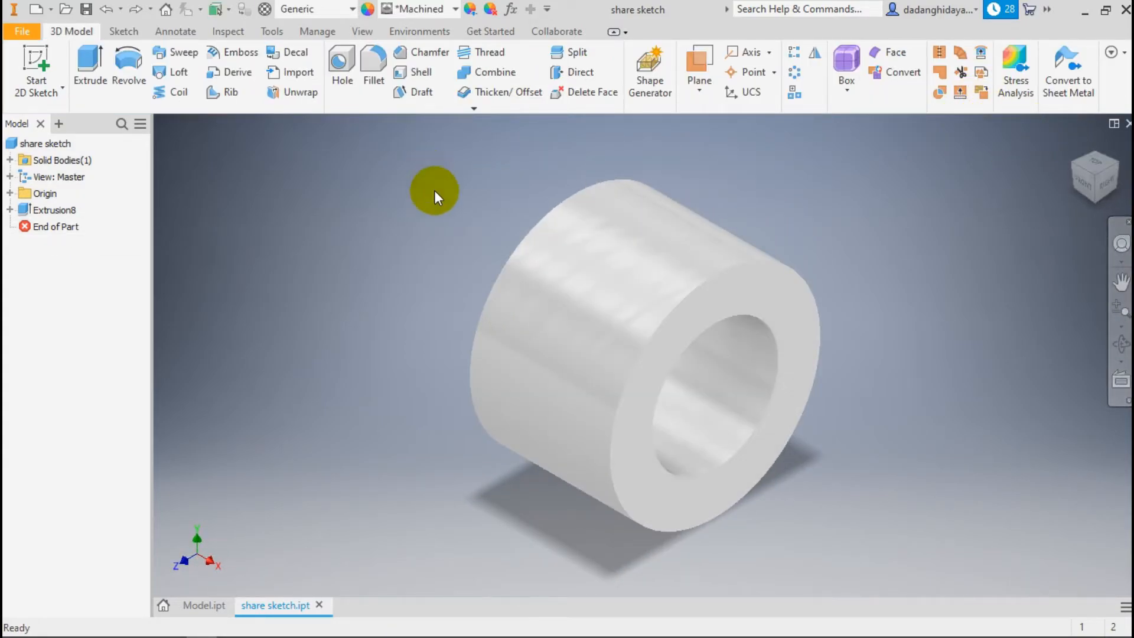
Share the sketch used by the ring's extrusion so its other profiles can be reused.
scroll(511, 236, down, 3)
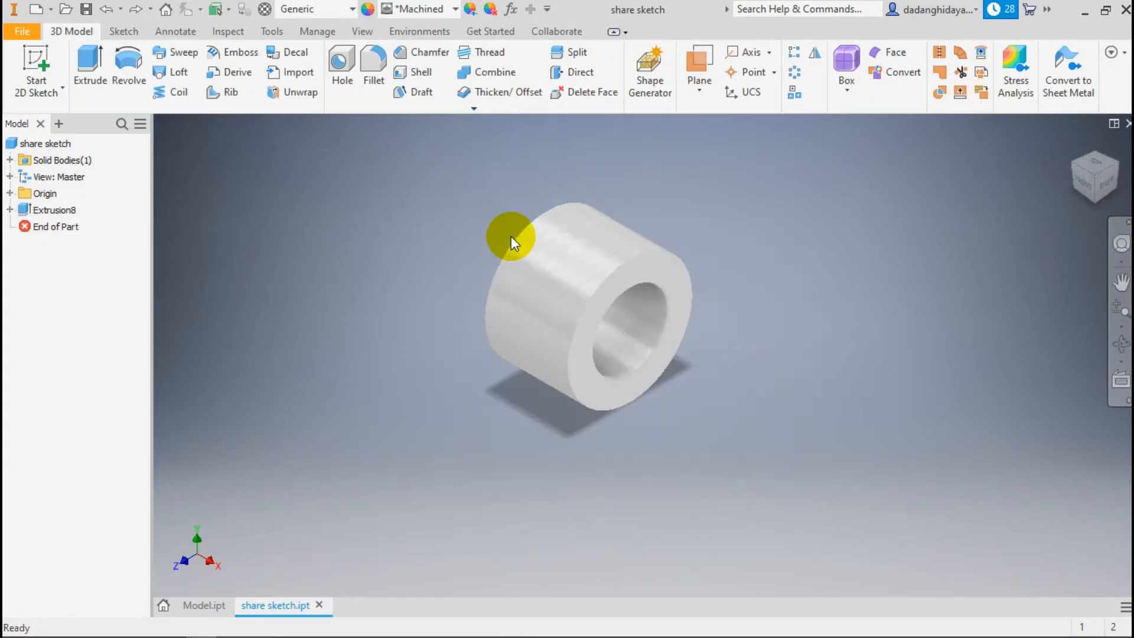
click(10, 209)
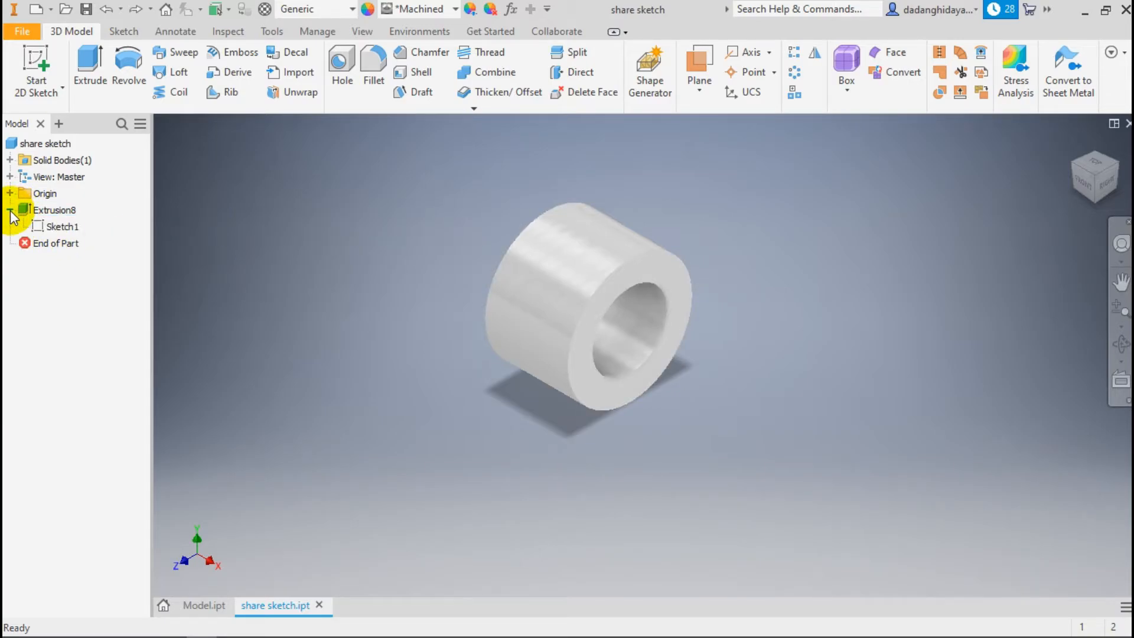
click(64, 227)
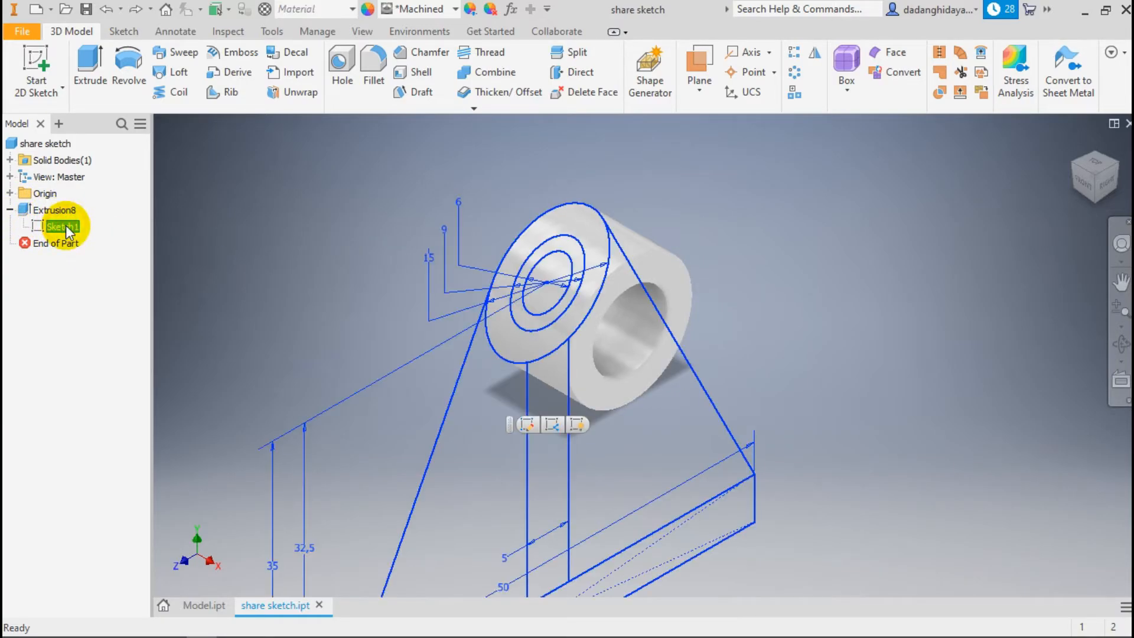
click(602, 244)
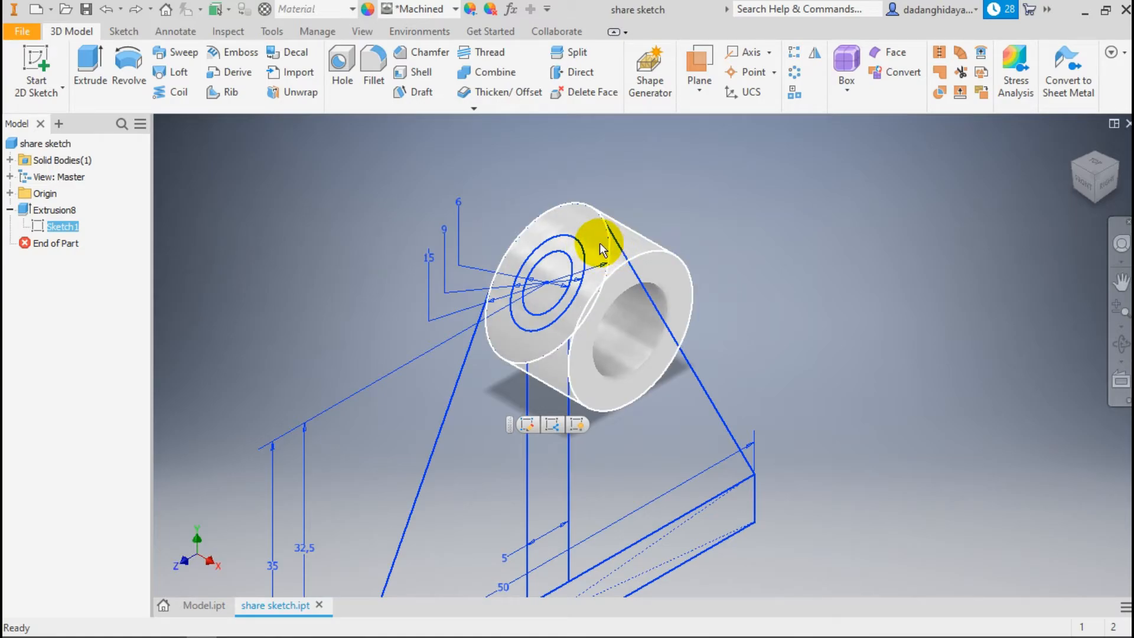
scroll(591, 221, down, 3)
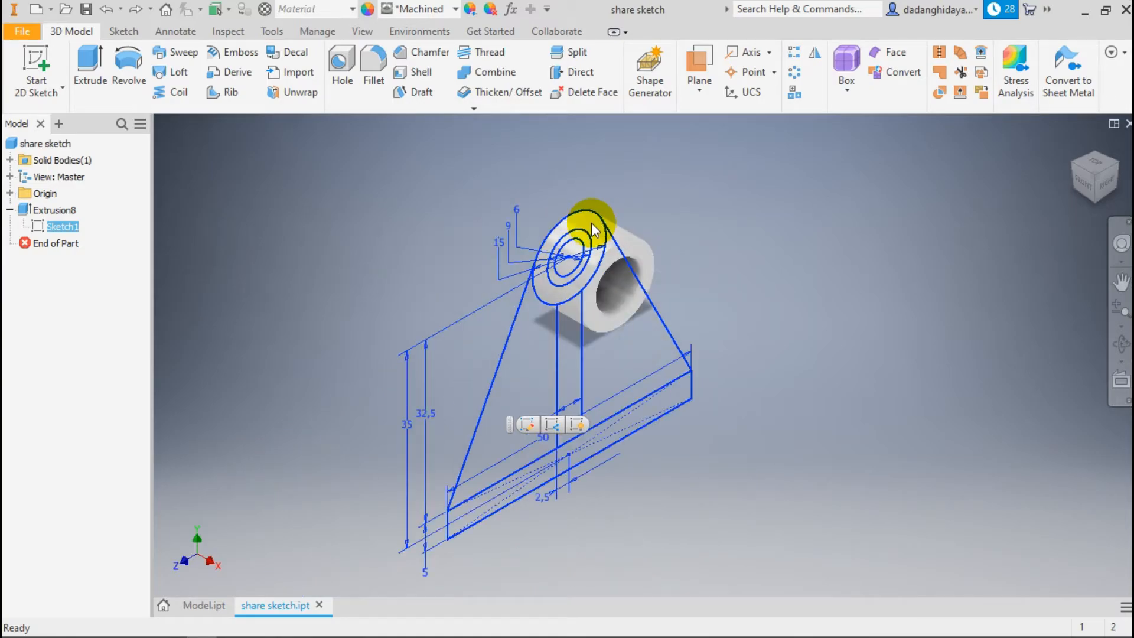
click(310, 249)
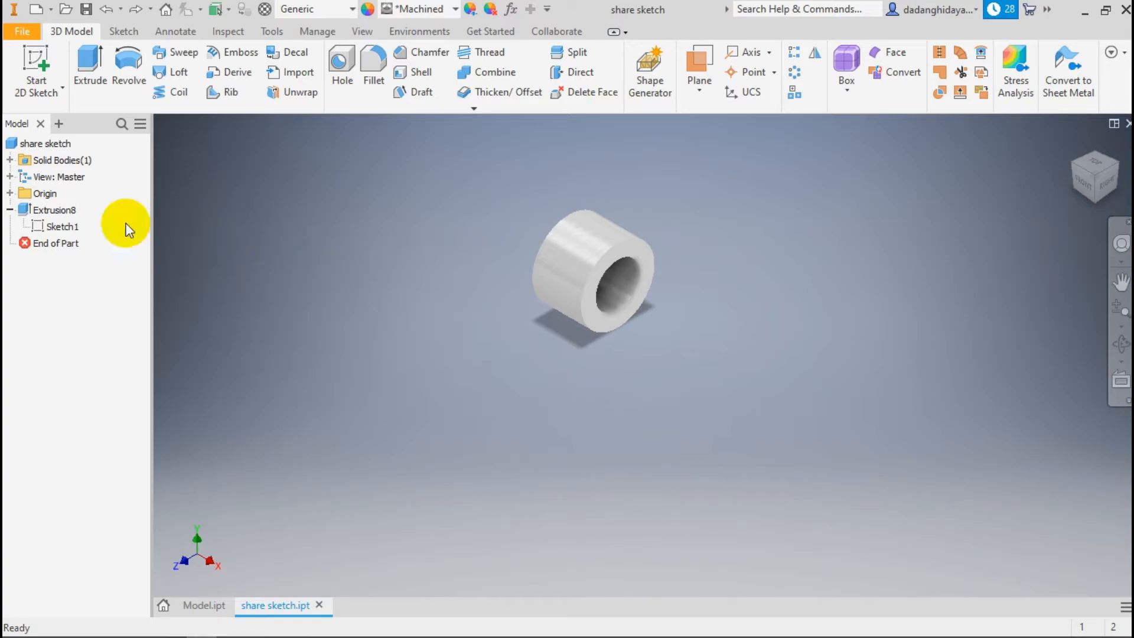
click(62, 227)
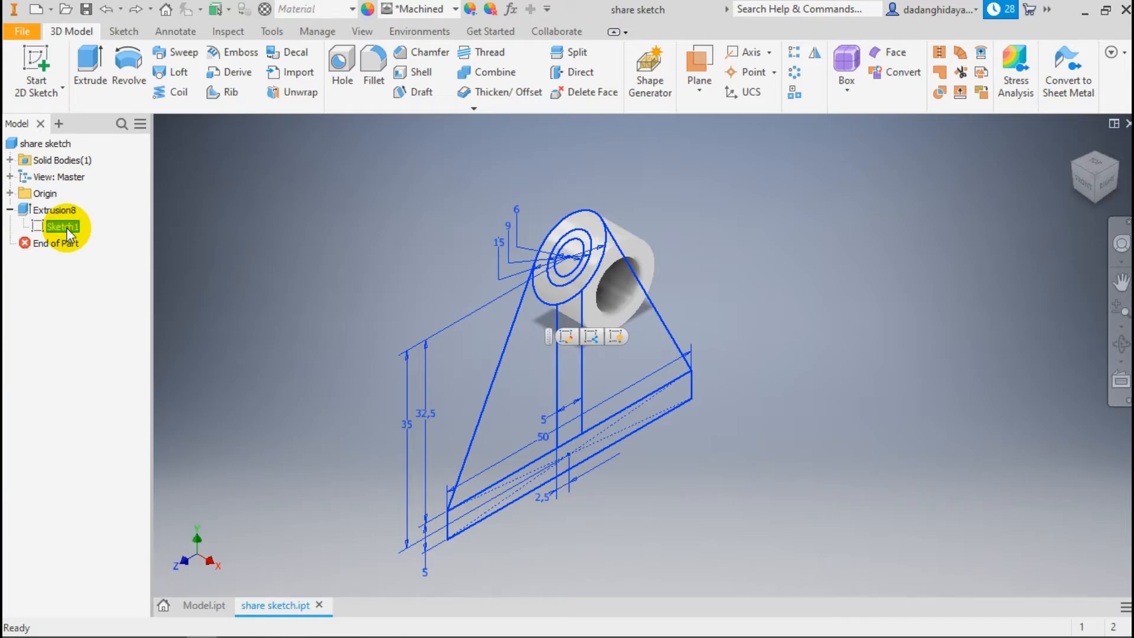
right_click(66, 228)
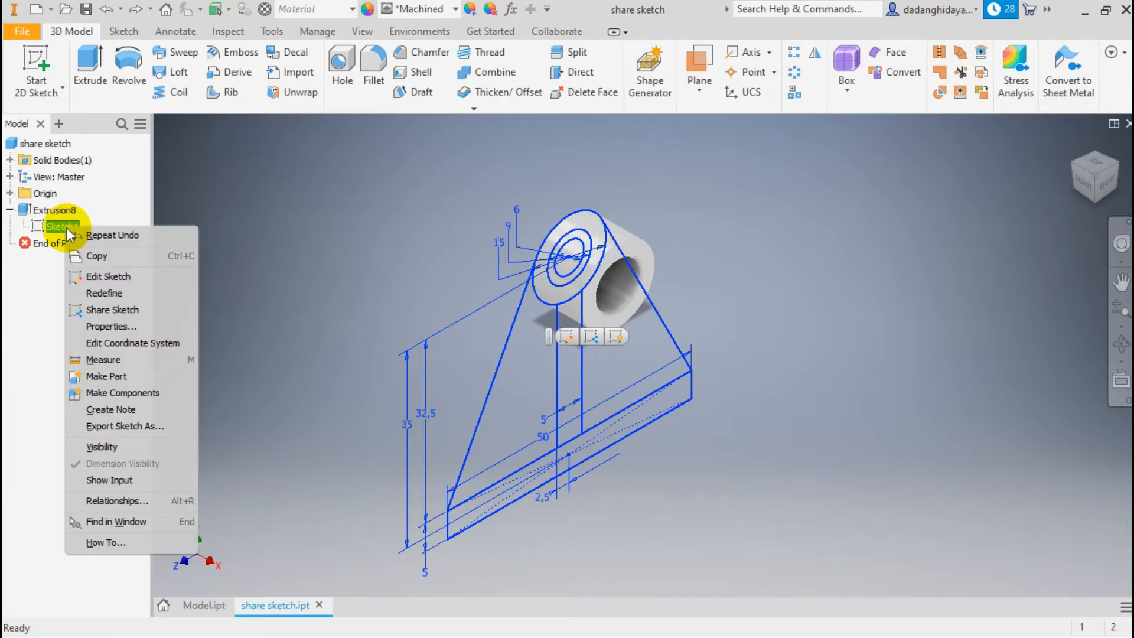
click(137, 310)
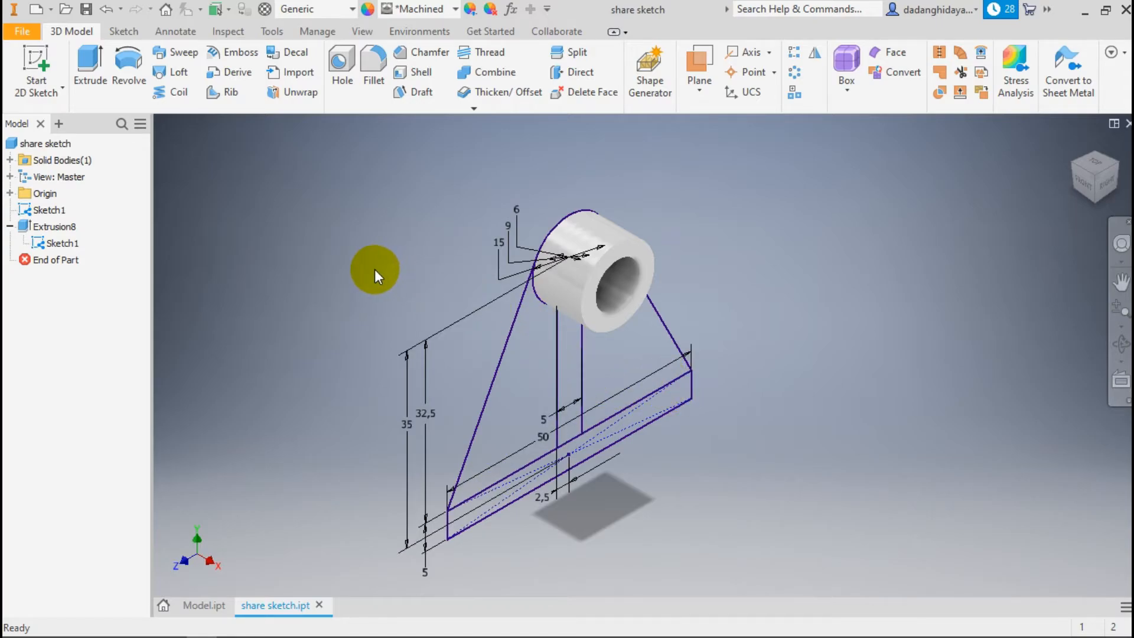
Extrude the base rectangle of the shared sketch 15 mm in the default direction, joined to the existing solid.
click(87, 83)
click(652, 409)
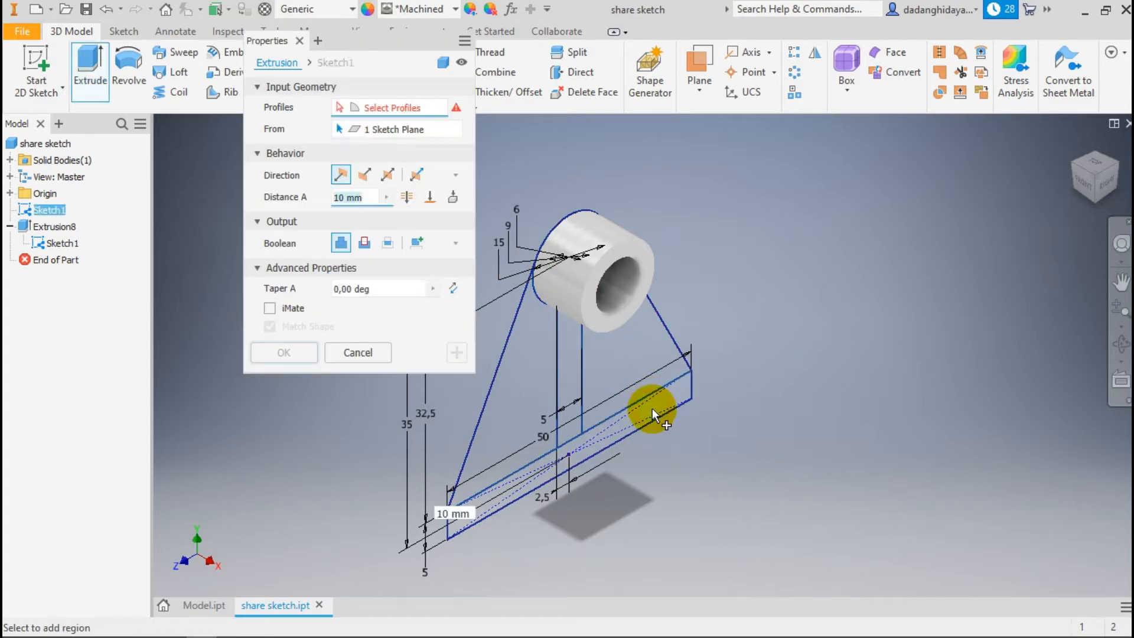
click(361, 198)
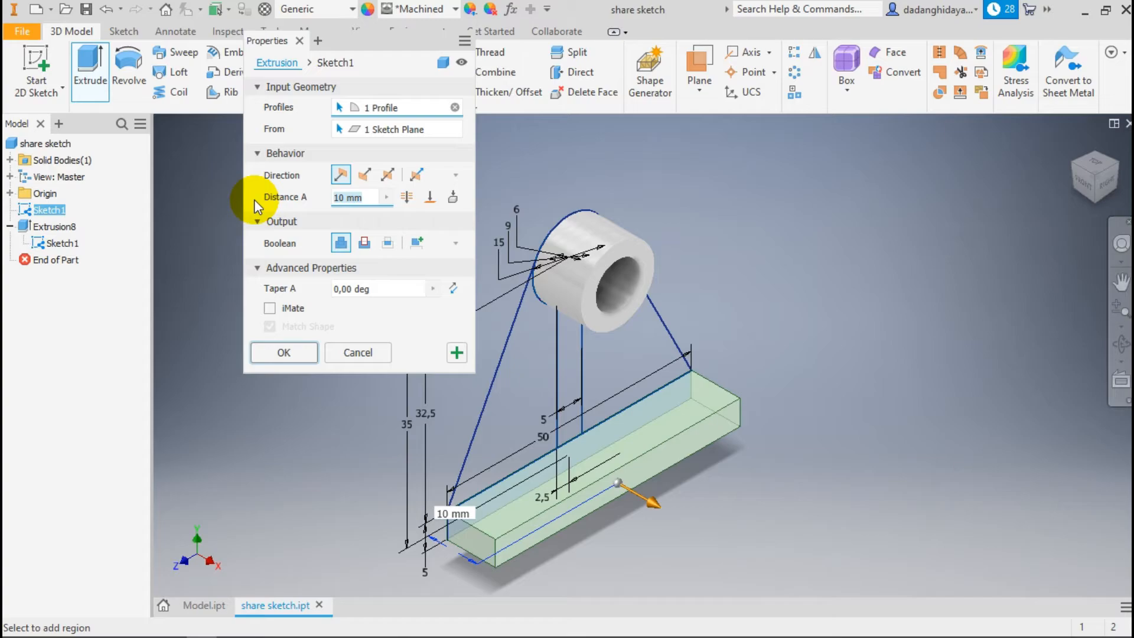
text(15)
click(291, 351)
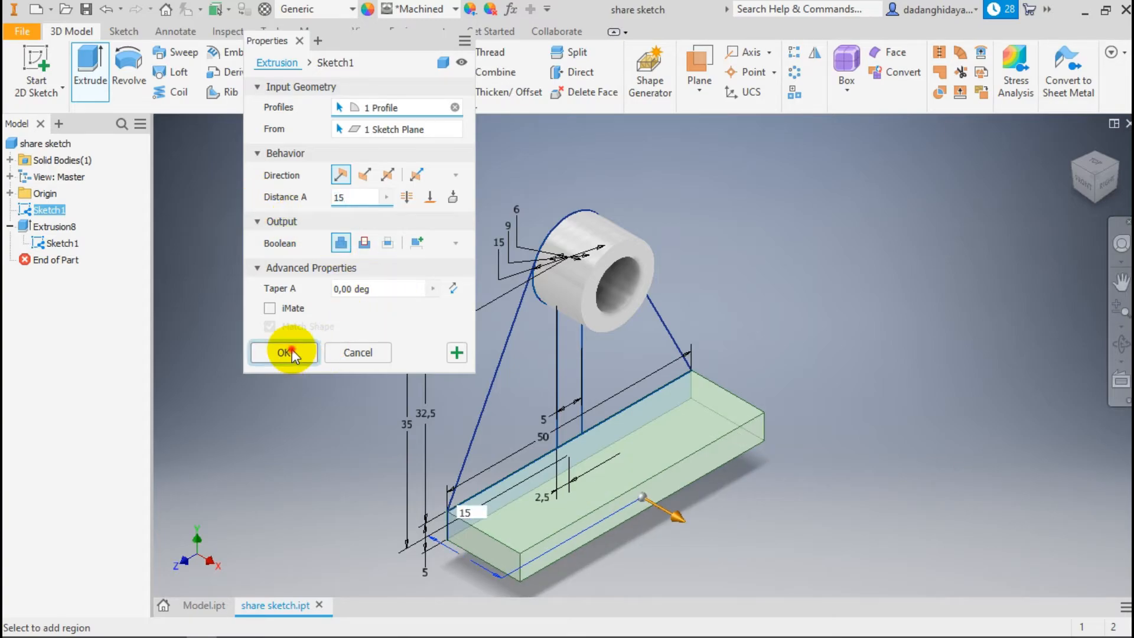
Extrude the narrow vertical rib profile of the shared sketch 10 mm in the default direction, joined to the existing solid.
click(90, 73)
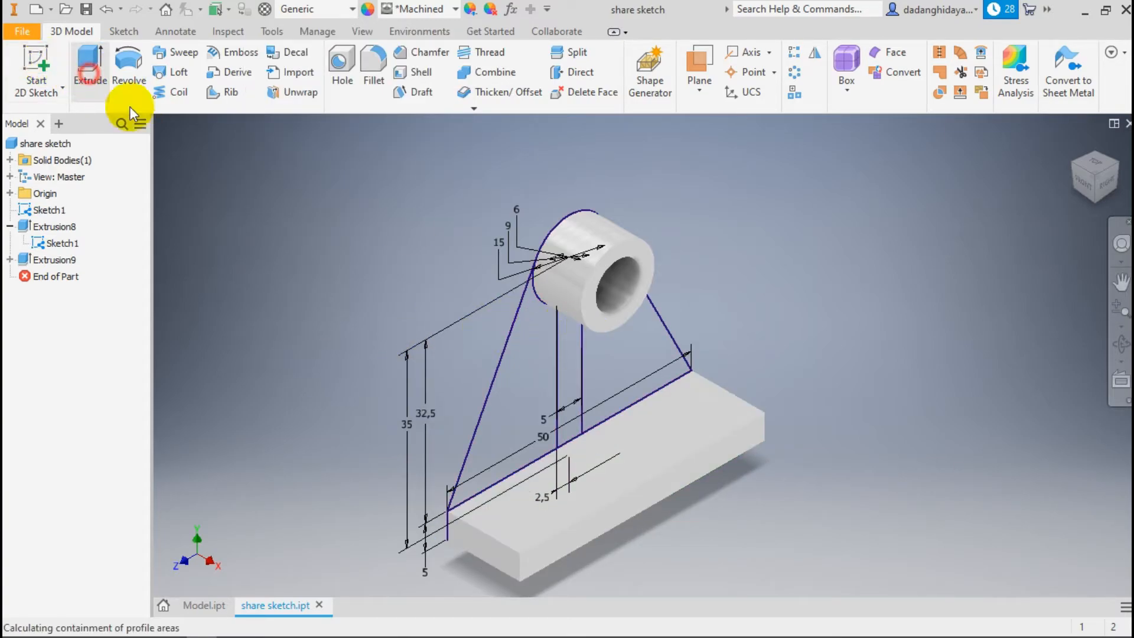
click(574, 347)
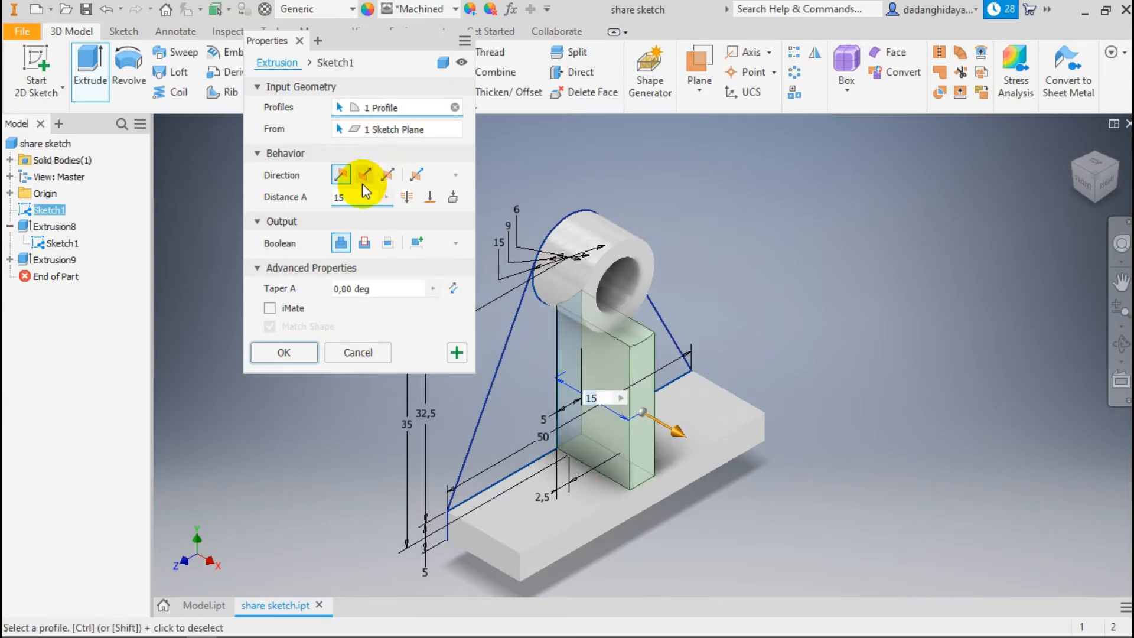
double_click(353, 196)
text(10)
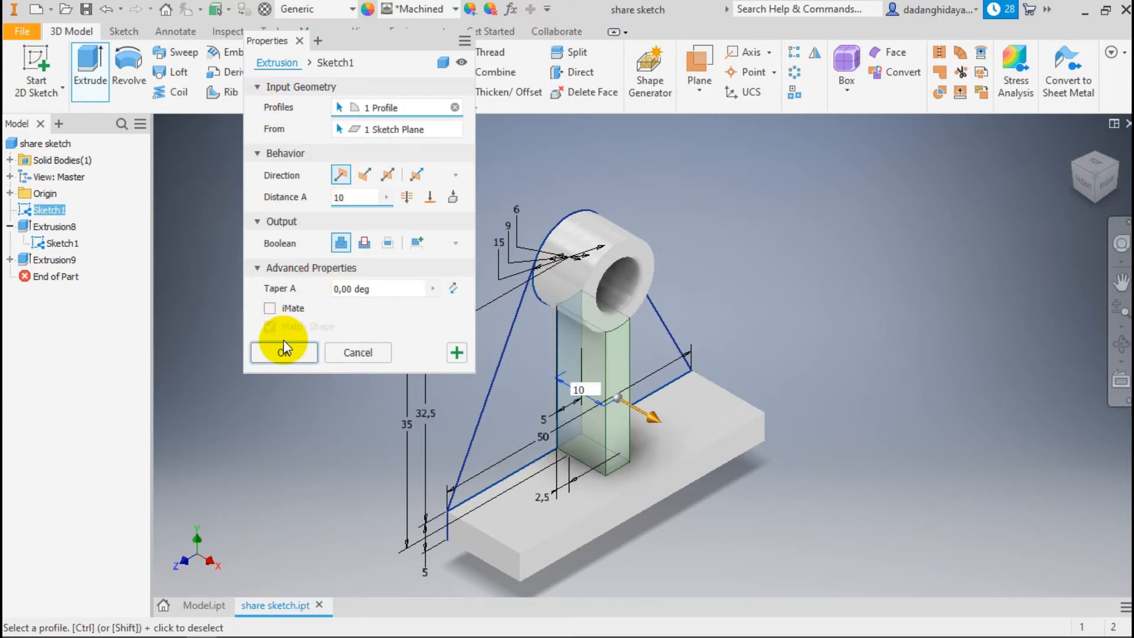
click(284, 352)
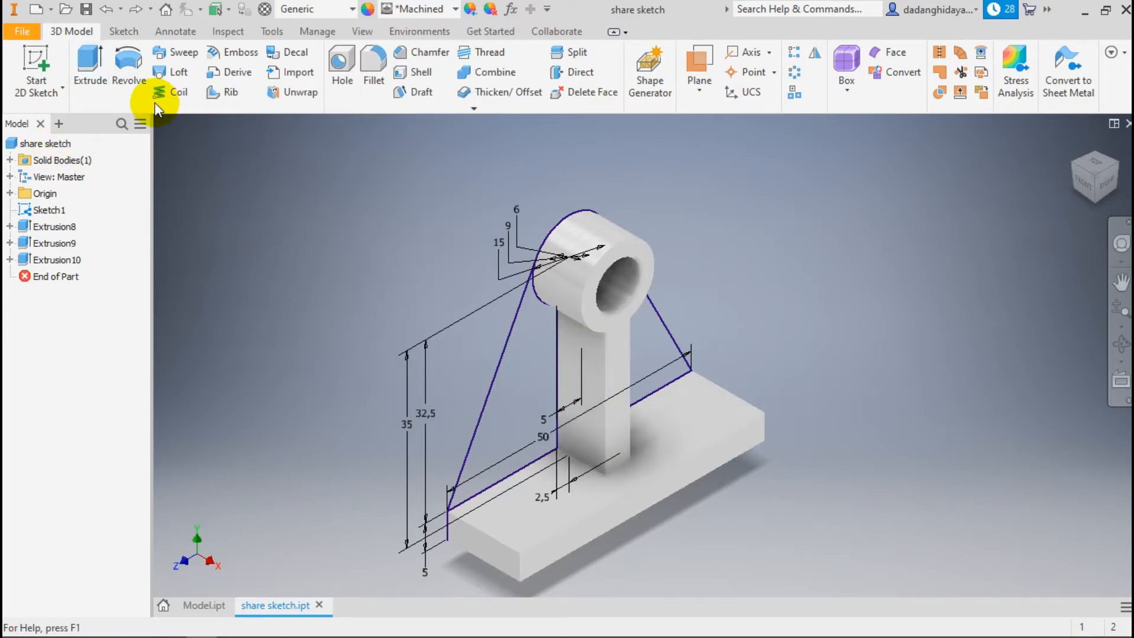
Extrude the two sloped web profiles on either side of the vertical rib together by 5 mm, joined to the solid.
click(89, 62)
click(541, 339)
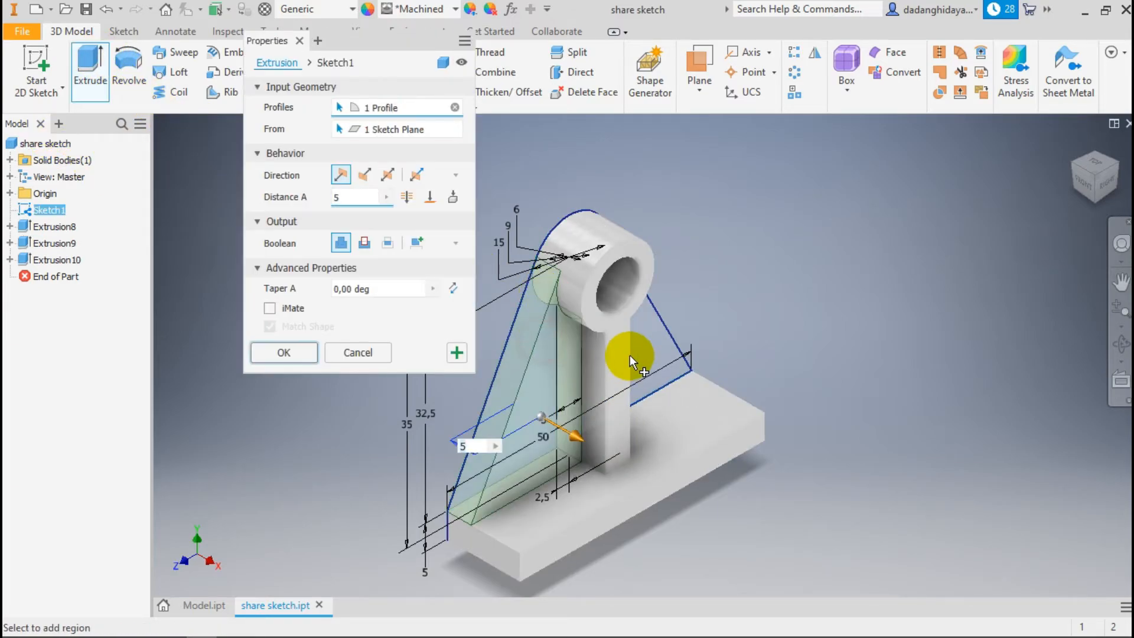
click(643, 353)
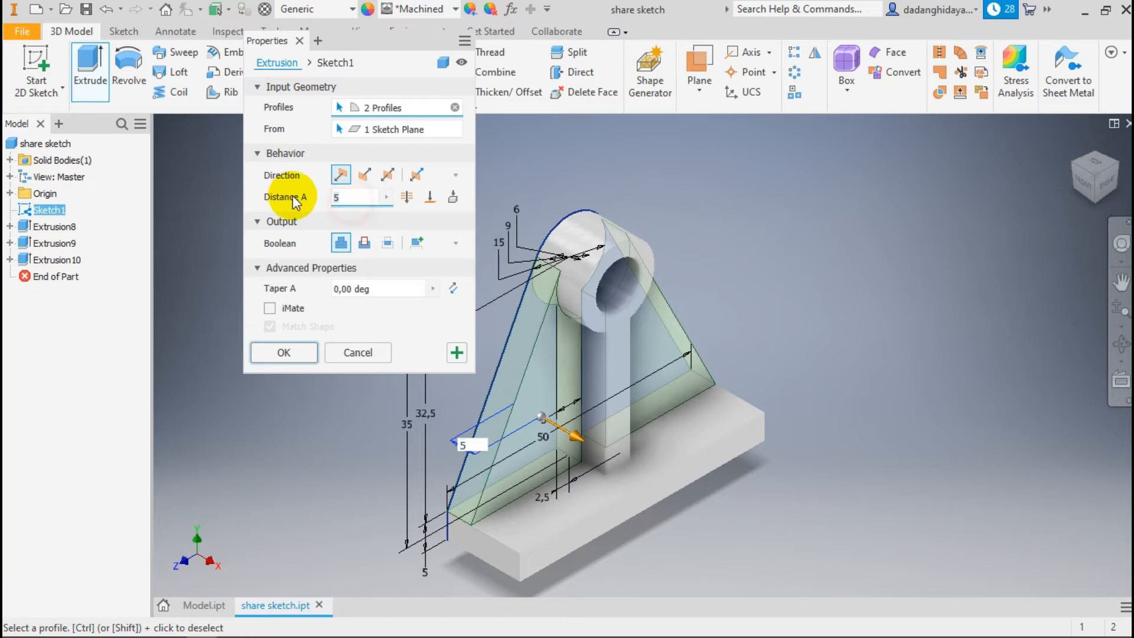
click(296, 350)
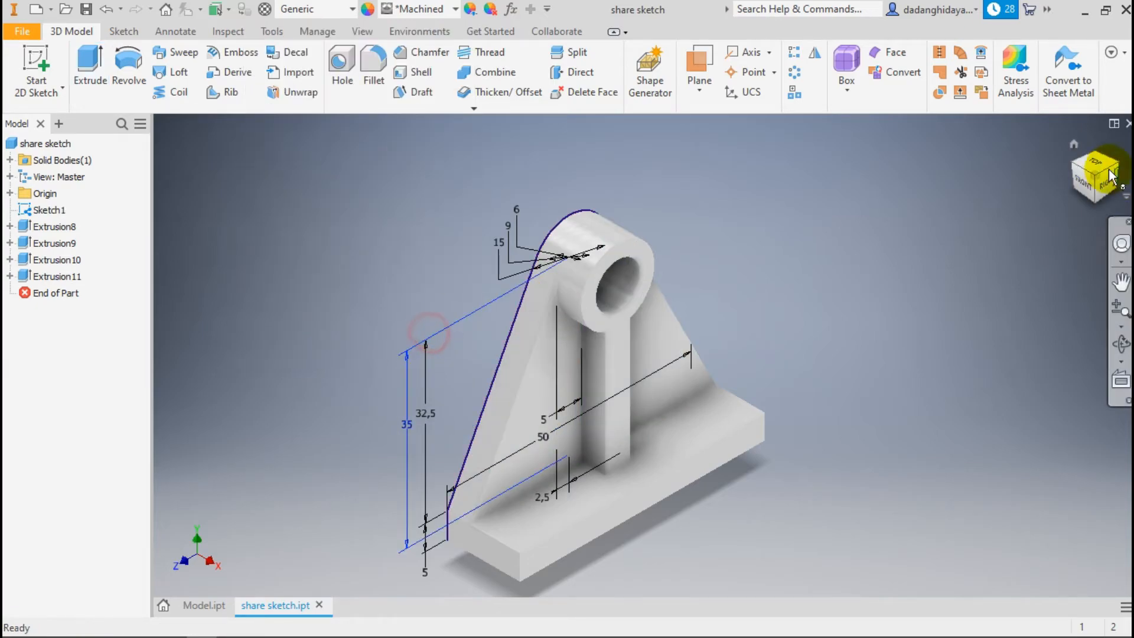
Extrude the ring between the 9 mm and 6 mm circles 5 mm into the bore, joined to the solid.
click(1074, 170)
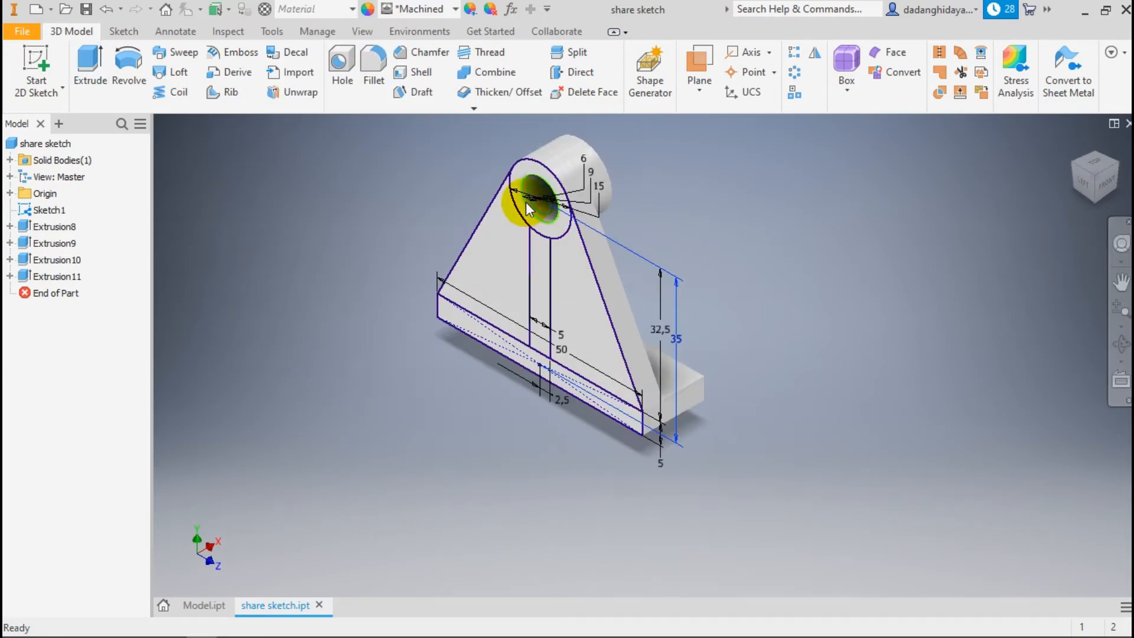
click(90, 69)
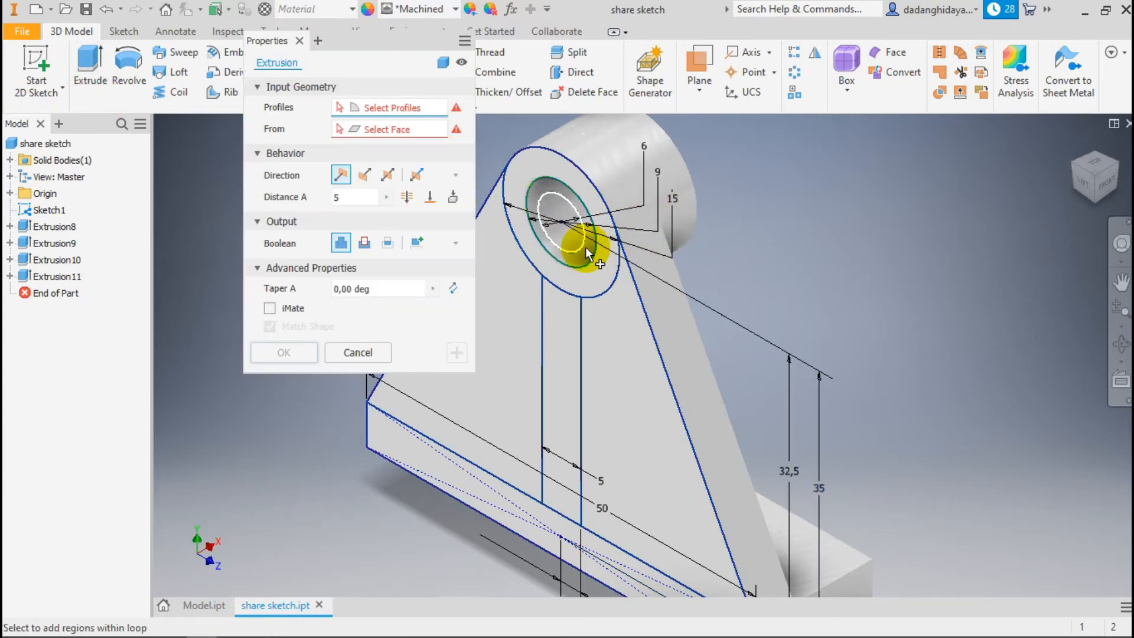
click(584, 253)
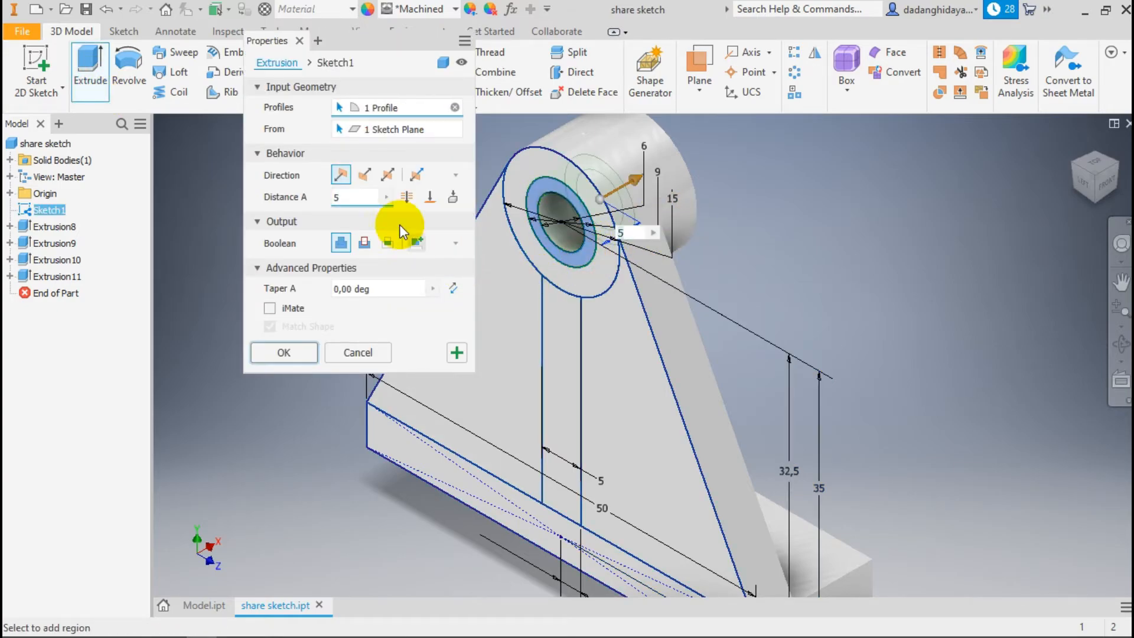
click(290, 352)
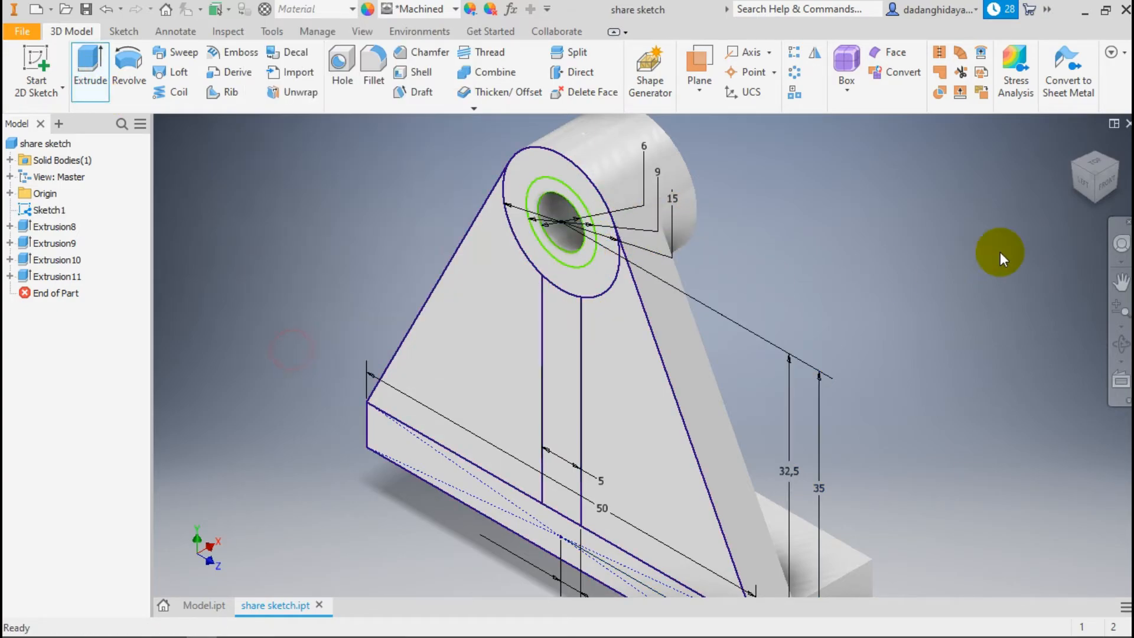
Examine the completed bracket and its bore from the front and back, and check the commands available for the shared sketch.
click(1120, 171)
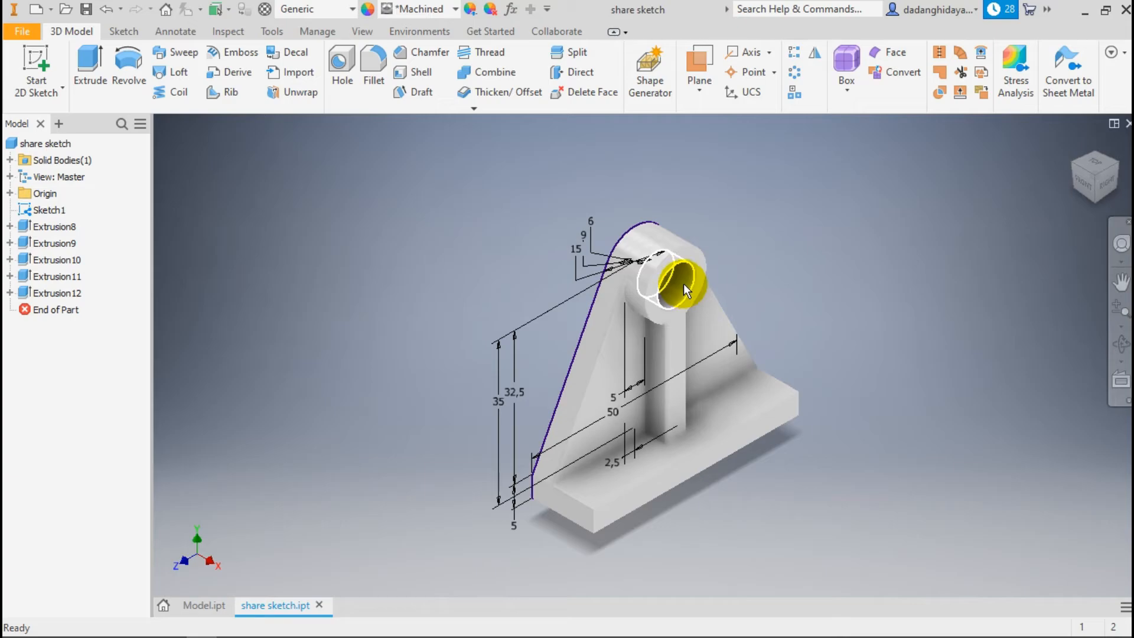
scroll(683, 280, up, 3)
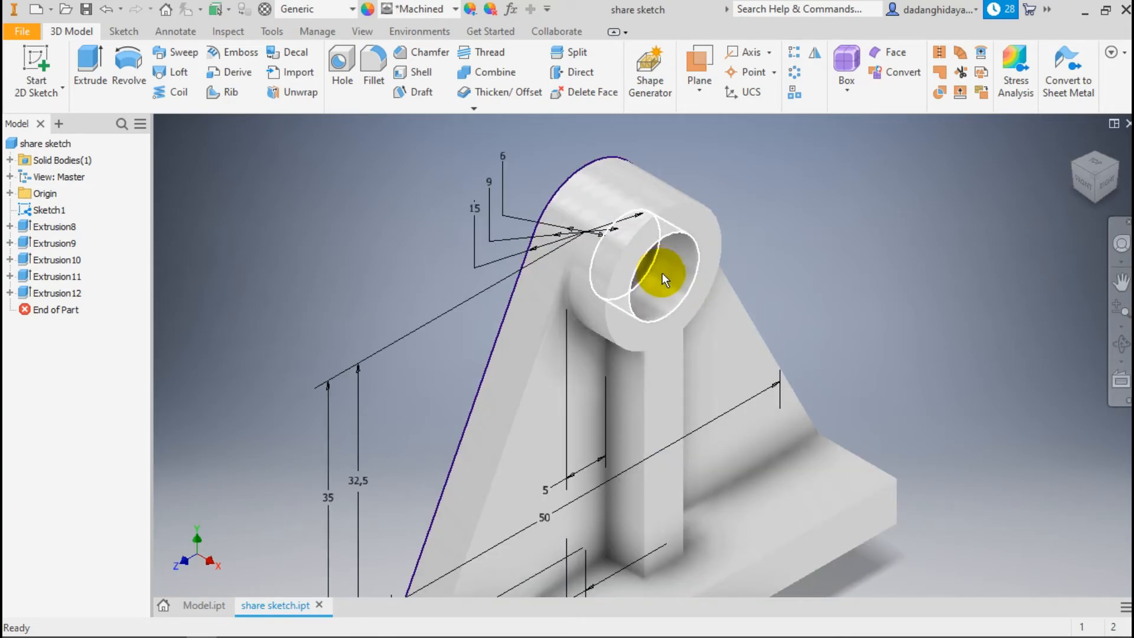
click(1073, 166)
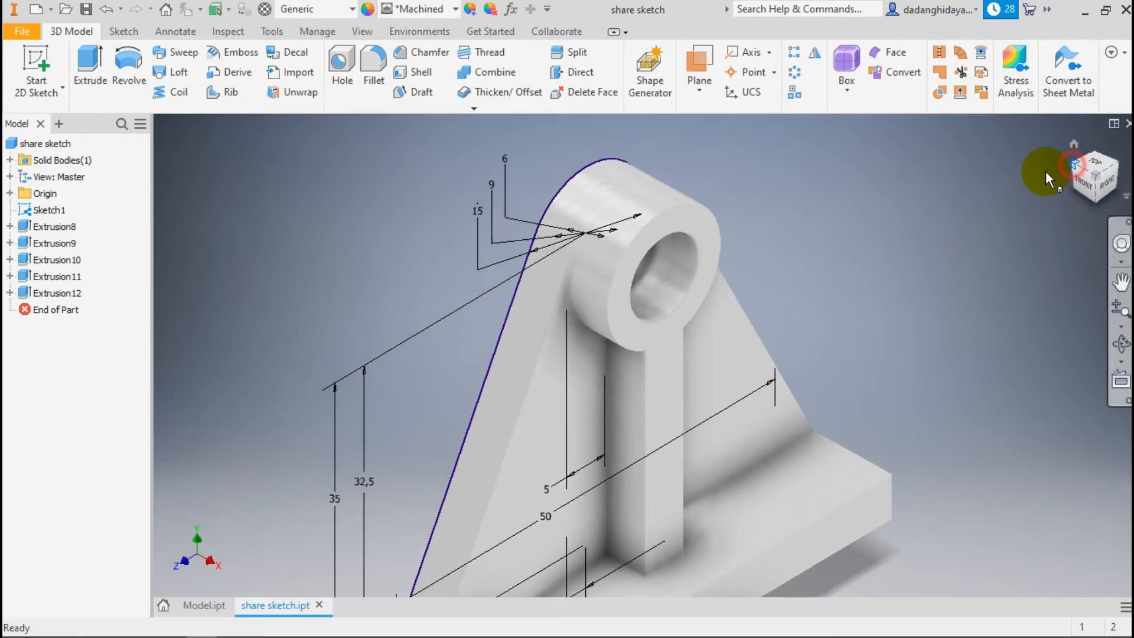
click(57, 211)
right_click(57, 213)
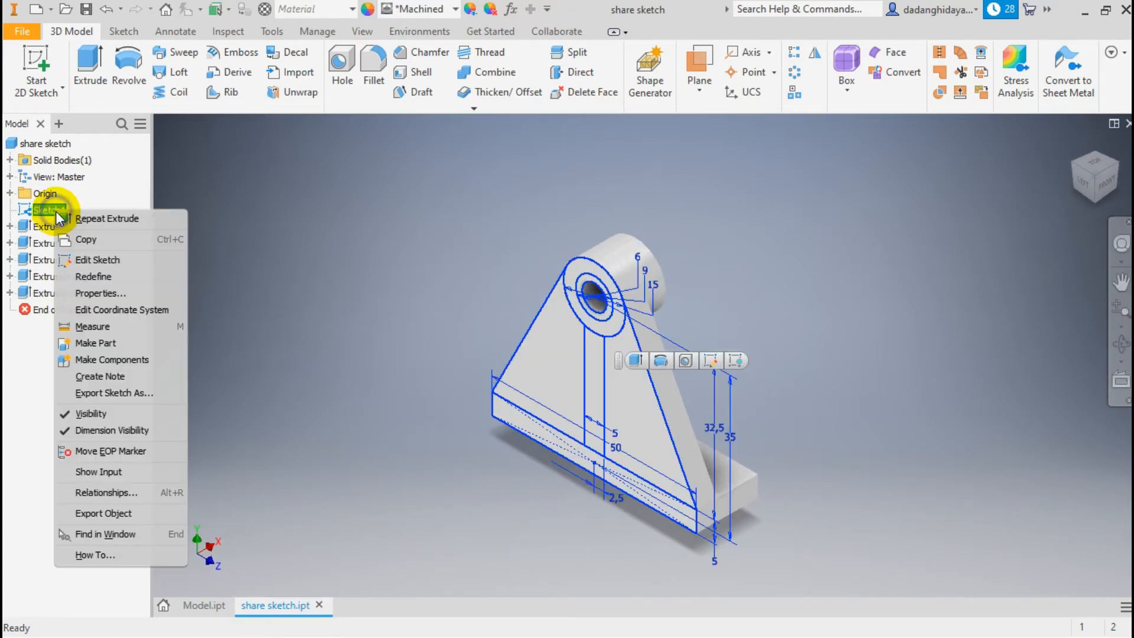
click(333, 269)
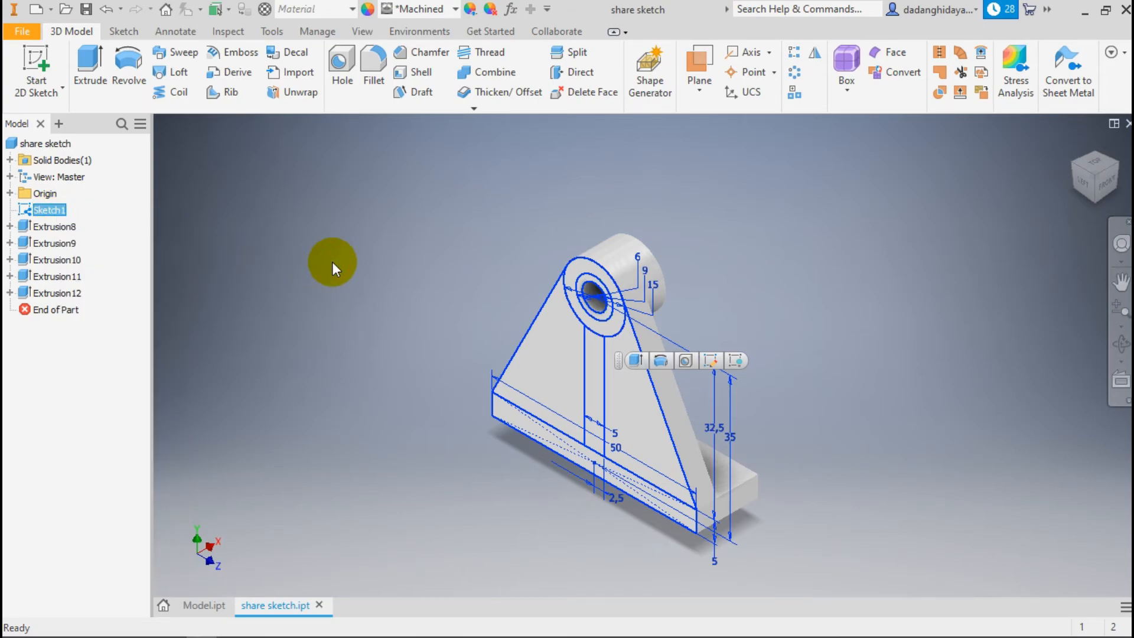
click(1120, 173)
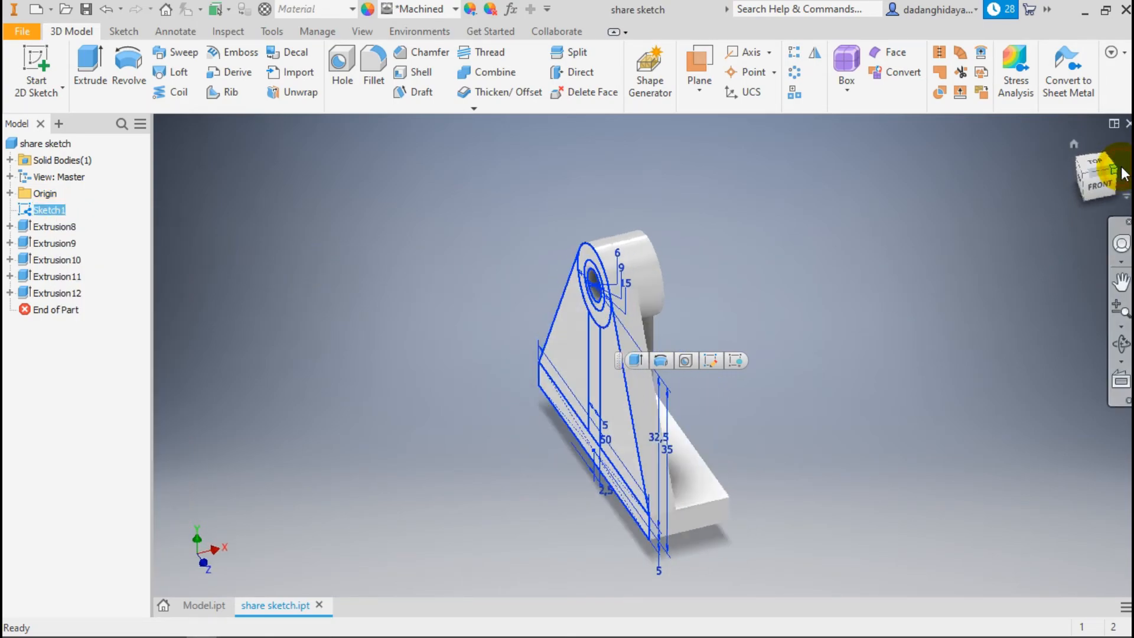
click(481, 228)
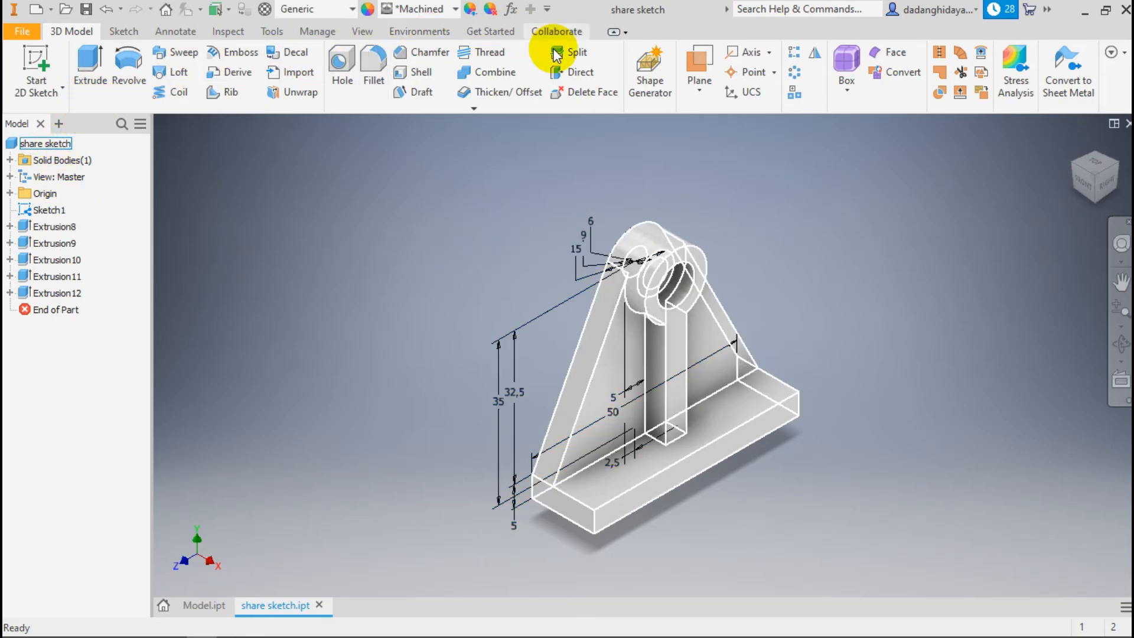
click(455, 243)
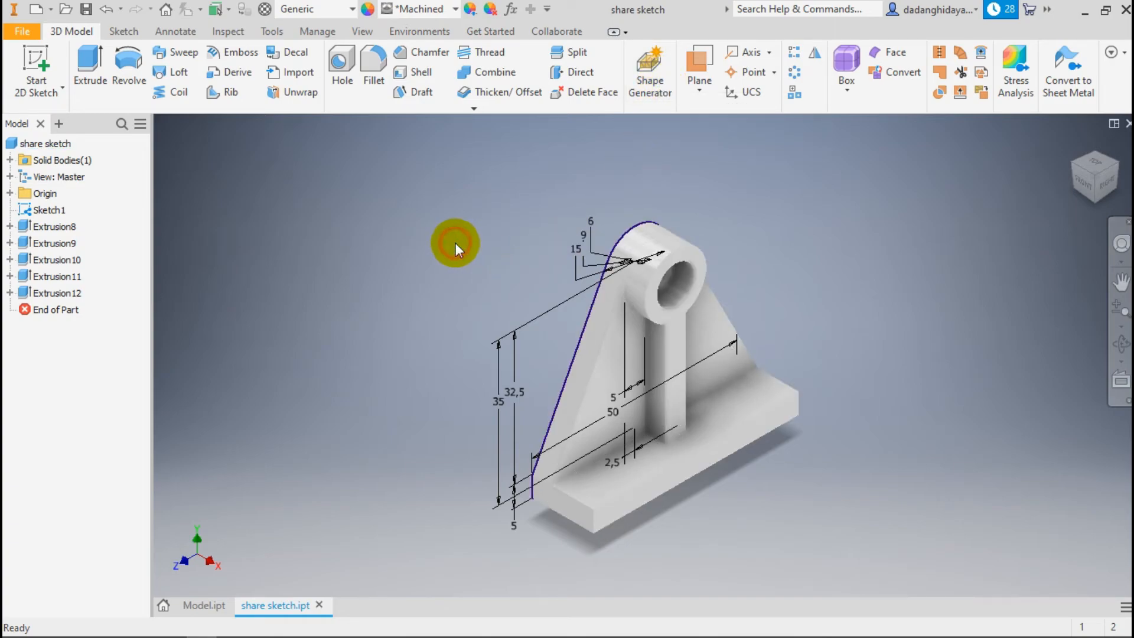